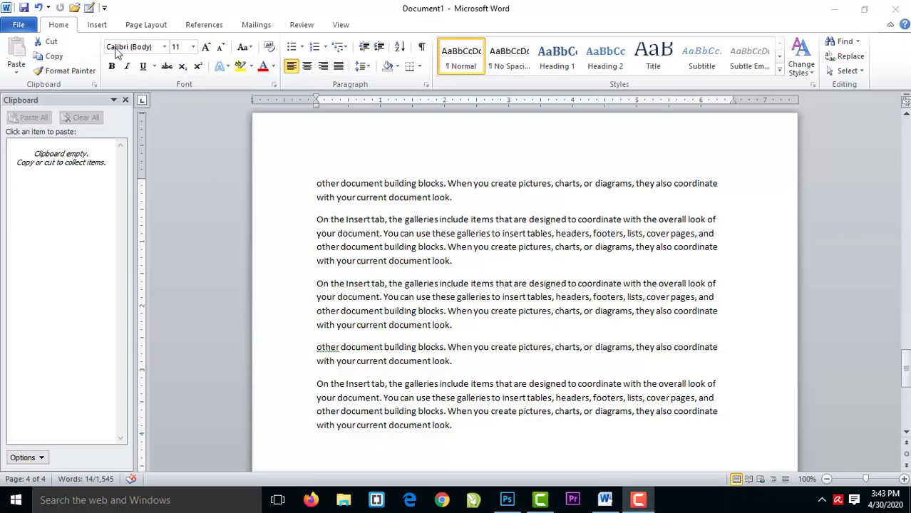
Increase the indent of the top sample paragraph.
left_click(378, 48)
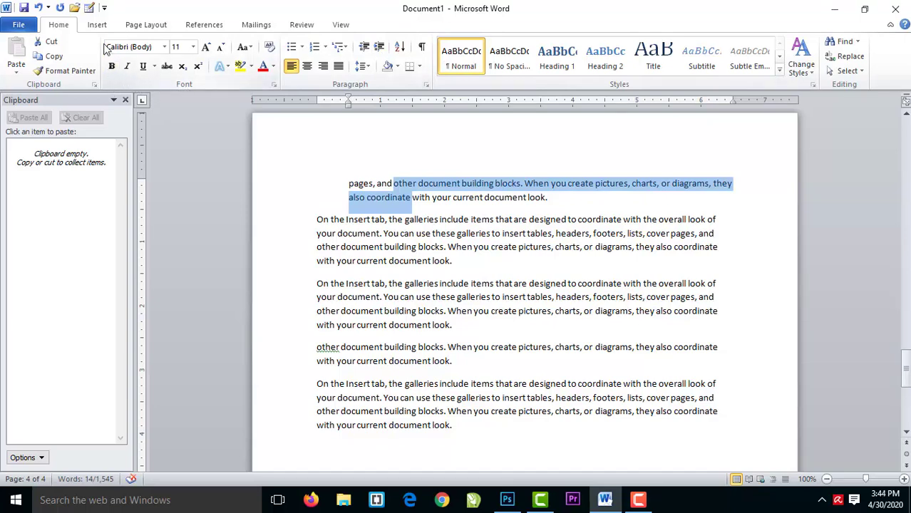
left_click(275, 87)
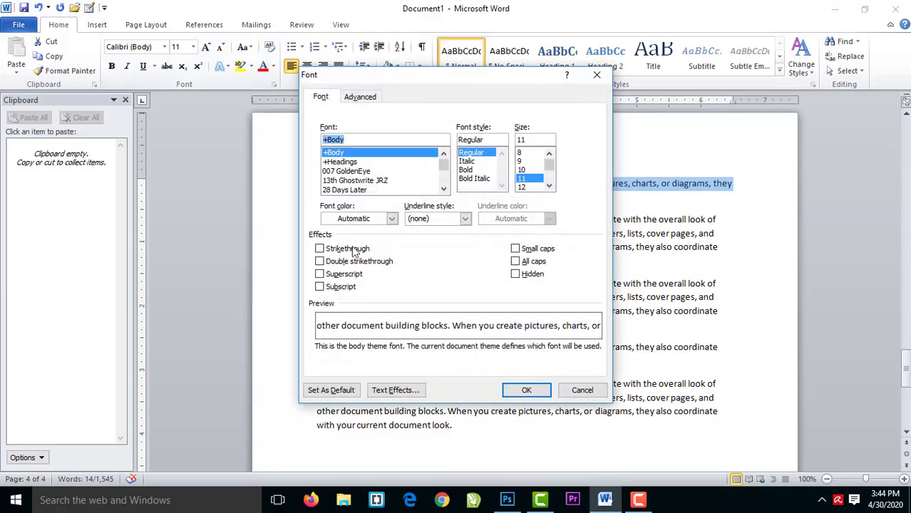
mouse_move(548, 165)
left_mouse_down()
mouse_move(550, 195)
mouse_move(549, 157)
left_mouse_up()
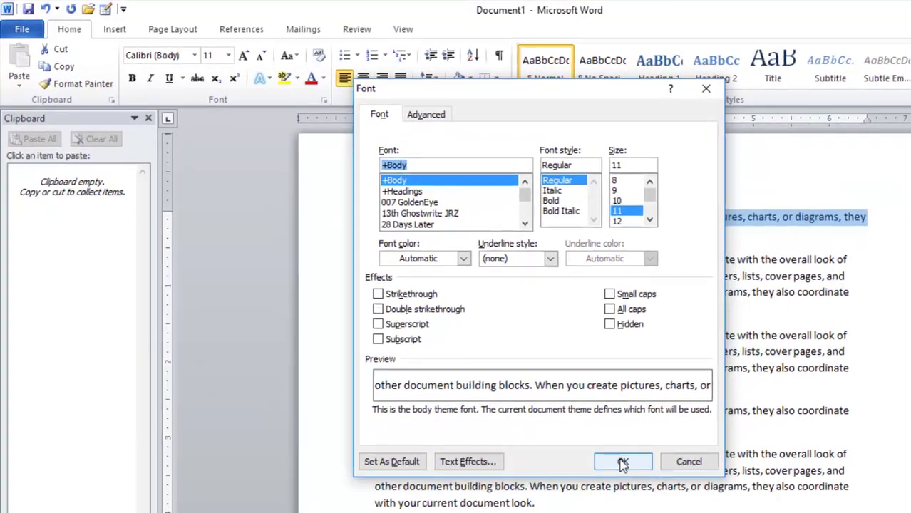
left_click(623, 464)
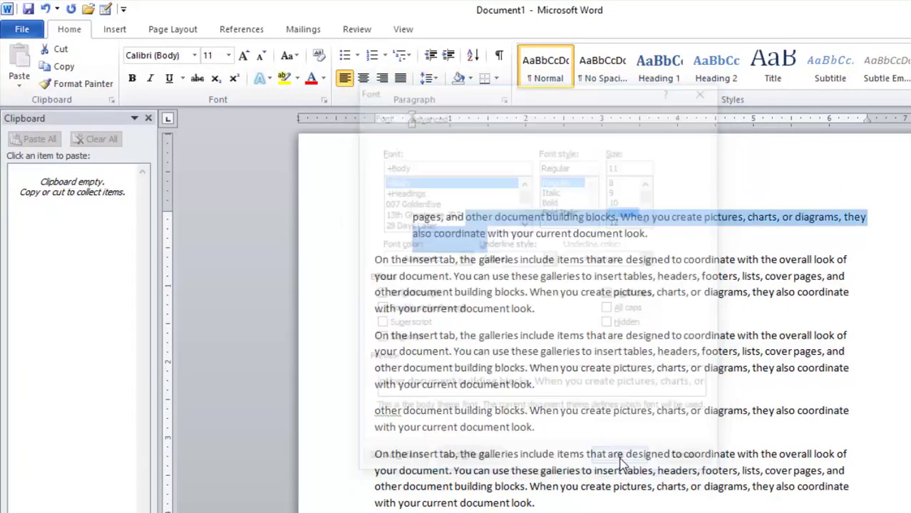
left_click_drag(393, 215, 653, 512)
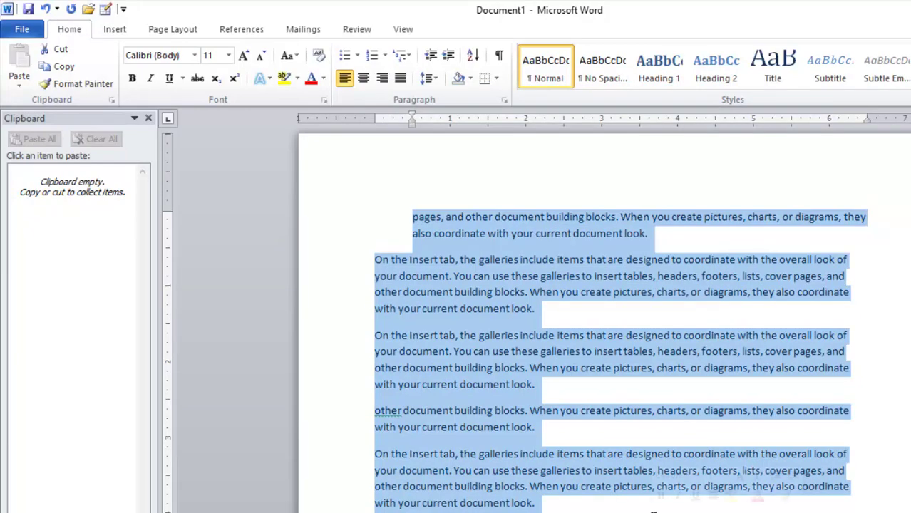
Delete the selected paragraphs, then select everything with Ctrl+A and delete the remaining text.
key("Delete")
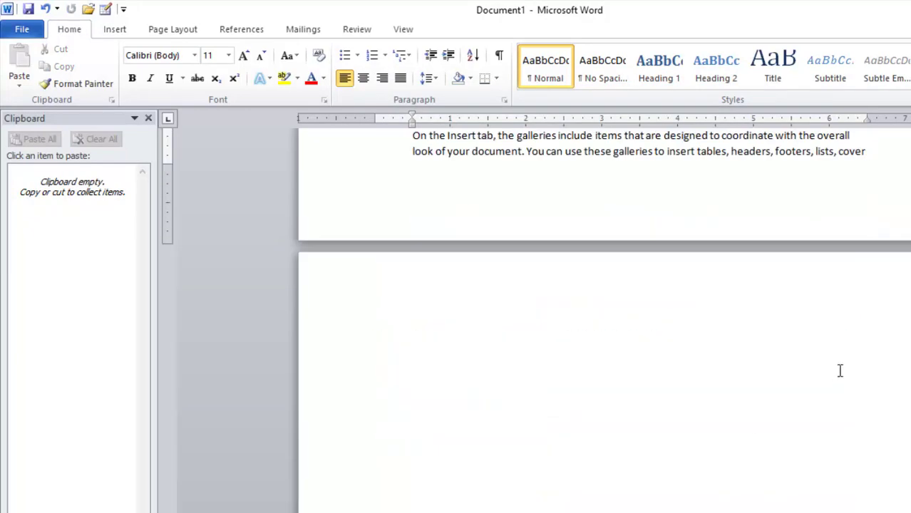
scroll(605, 321, "up", 3)
scroll(605, 321, "up", 5)
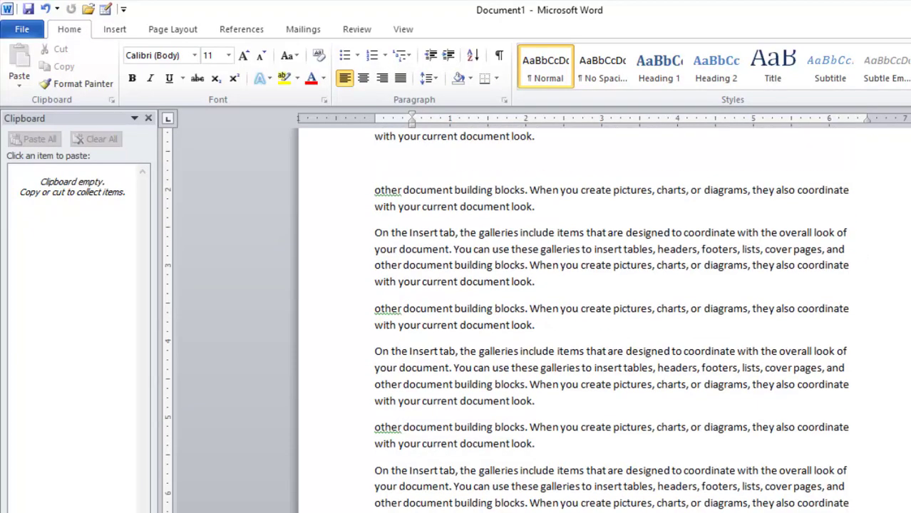
scroll(605, 321, "up", 3)
scroll(604, 321, "up", 2)
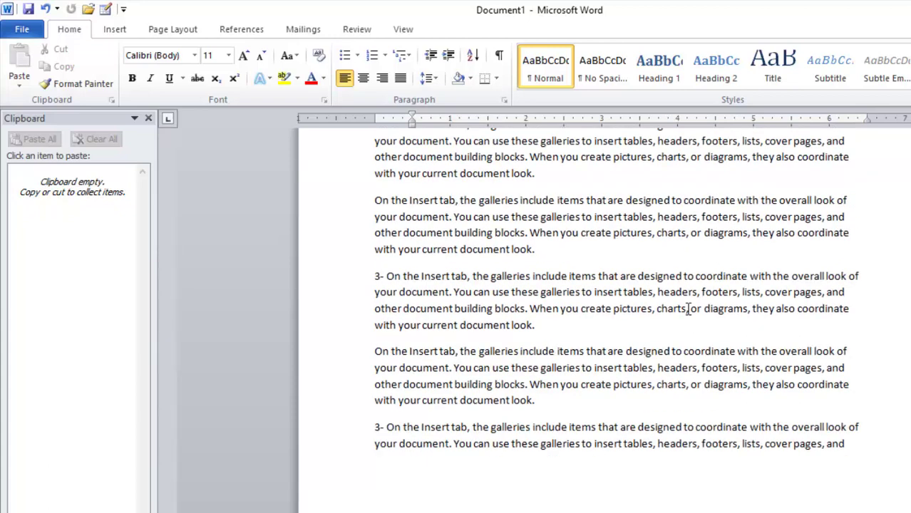
key("ctrl+a")
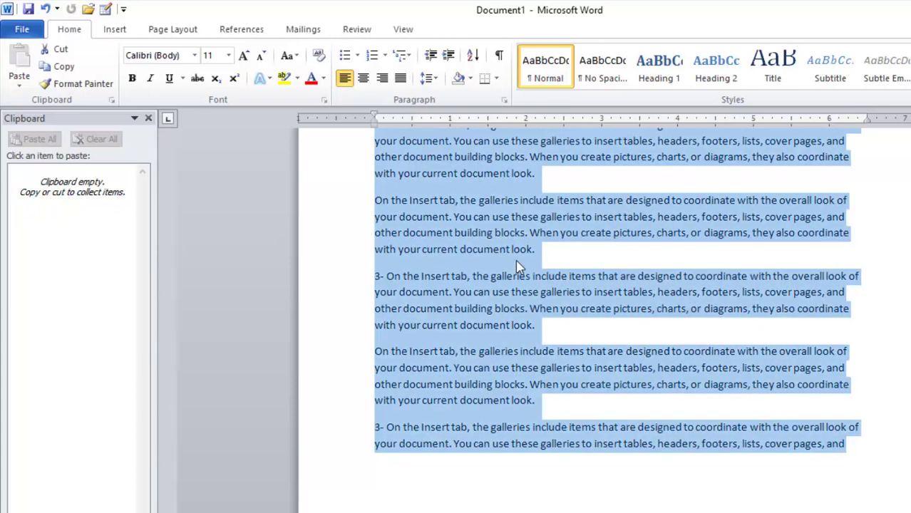
key("Delete")
type("=")
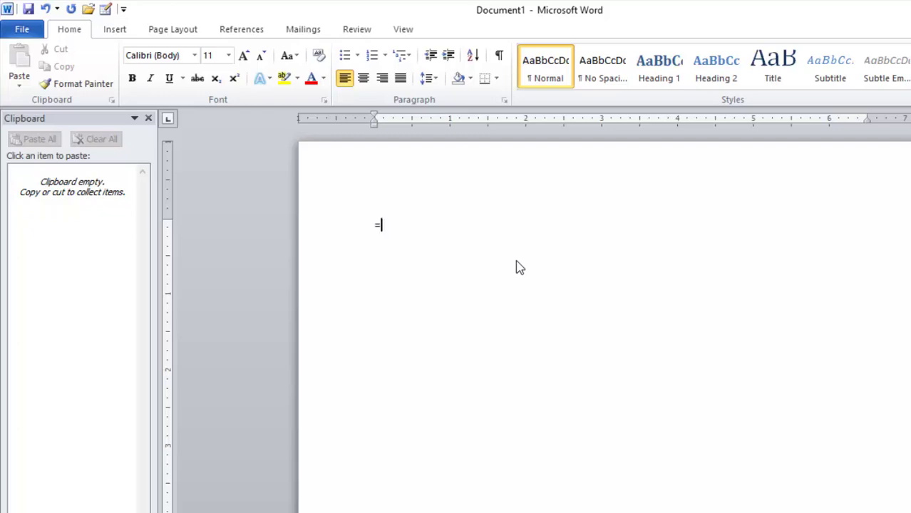
Generate three sample paragraphs with =rand() and select the first line of text.
type("ra")
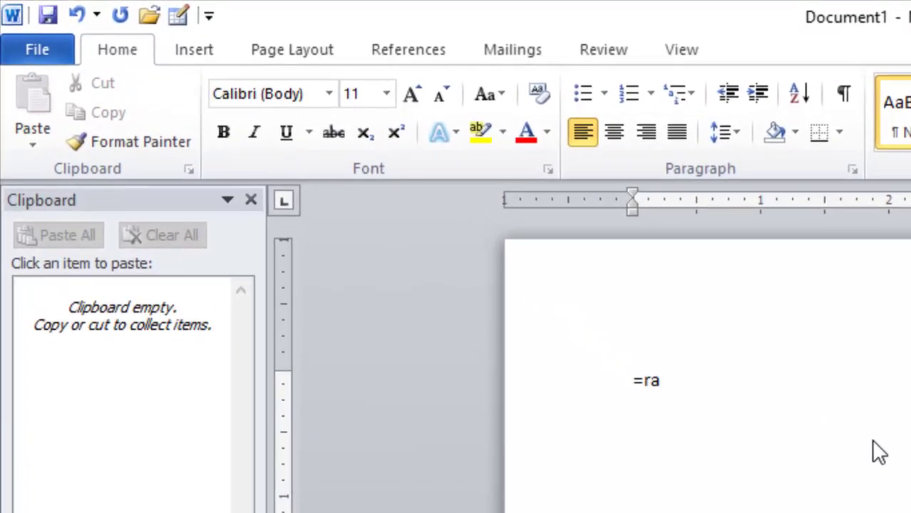
type("nd")
type(")")
key("Return")
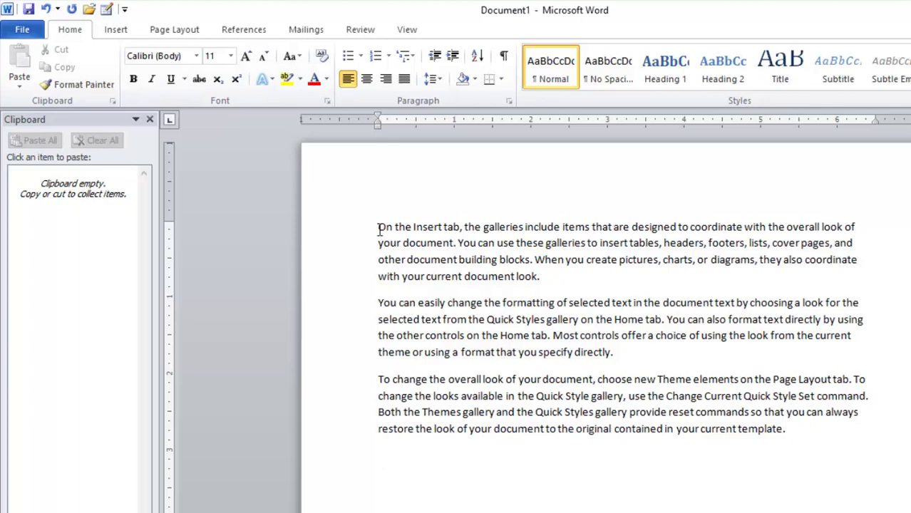
left_click_drag(379, 228, 855, 229)
left_click(854, 232)
left_click_drag(379, 228, 855, 227)
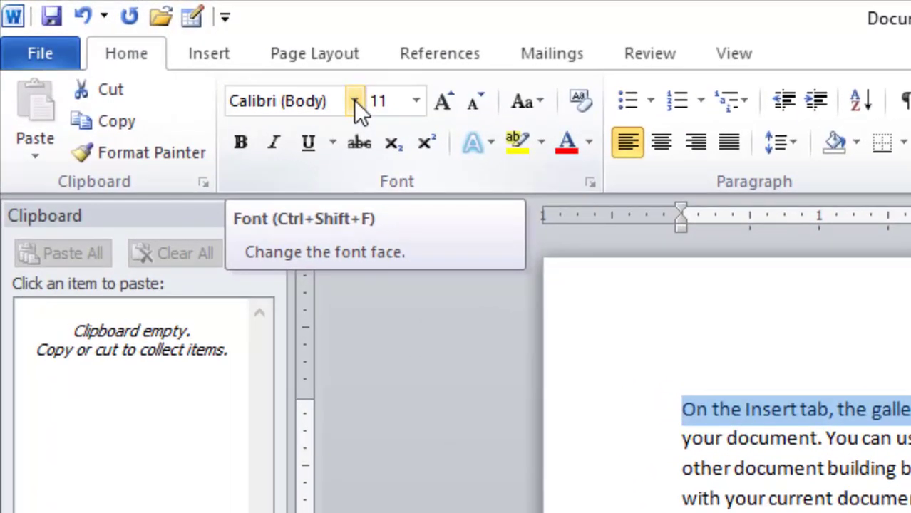
Apply the 13th Ghostwrite JRZ font to the selected first line.
left_click(354, 102)
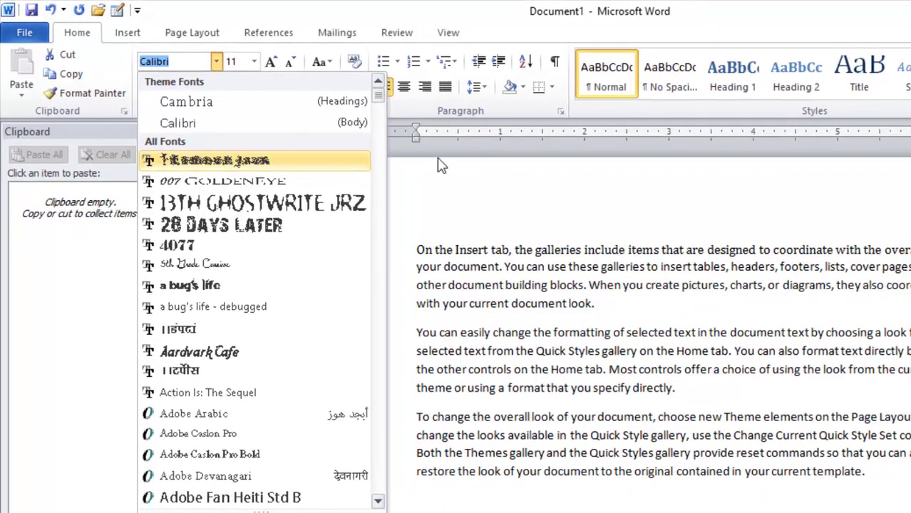
mouse_move(377, 98)
left_mouse_down()
mouse_move(378, 187)
mouse_move(375, 143)
left_mouse_up()
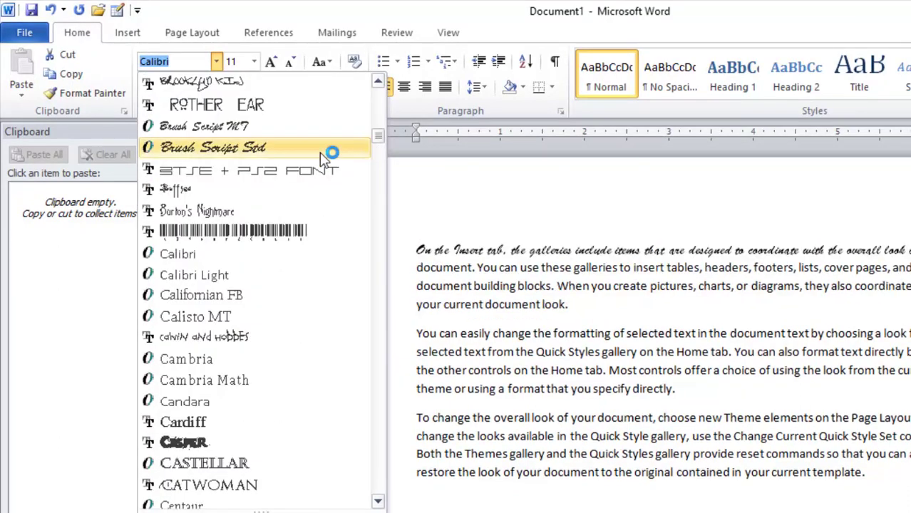
key("Escape")
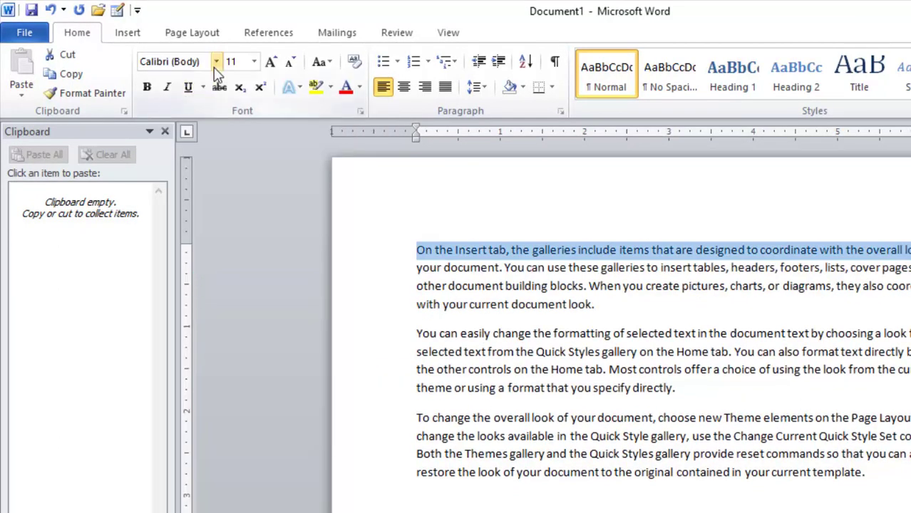
left_click(216, 64)
left_click(202, 200)
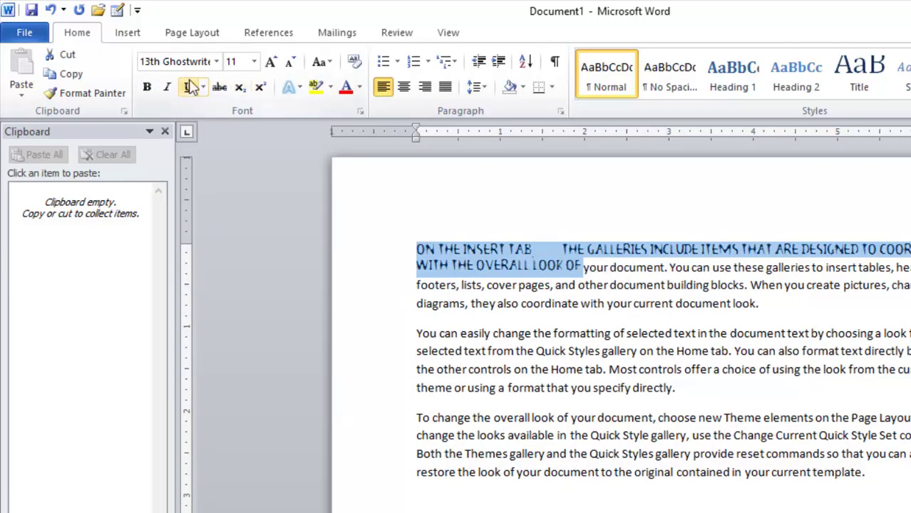
Size the first line at 26 pt, passing through 24 pt first.
left_click(254, 61)
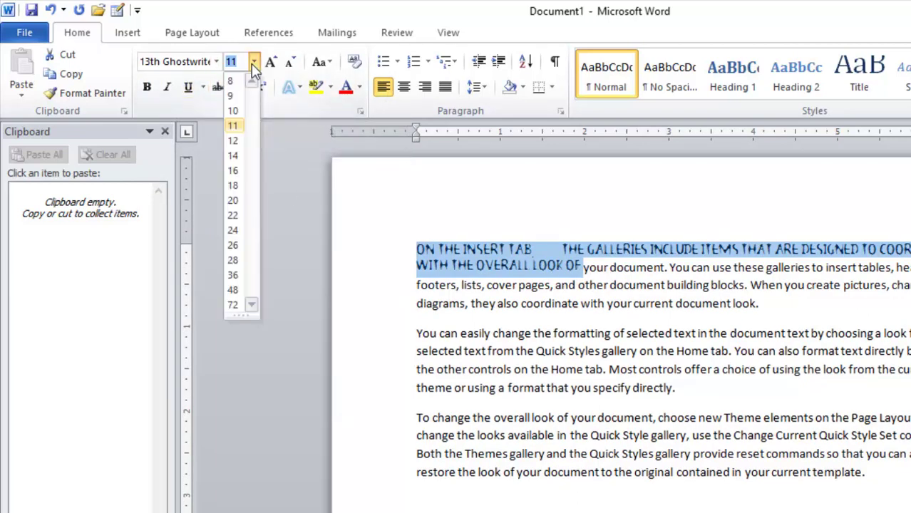
left_click(234, 231)
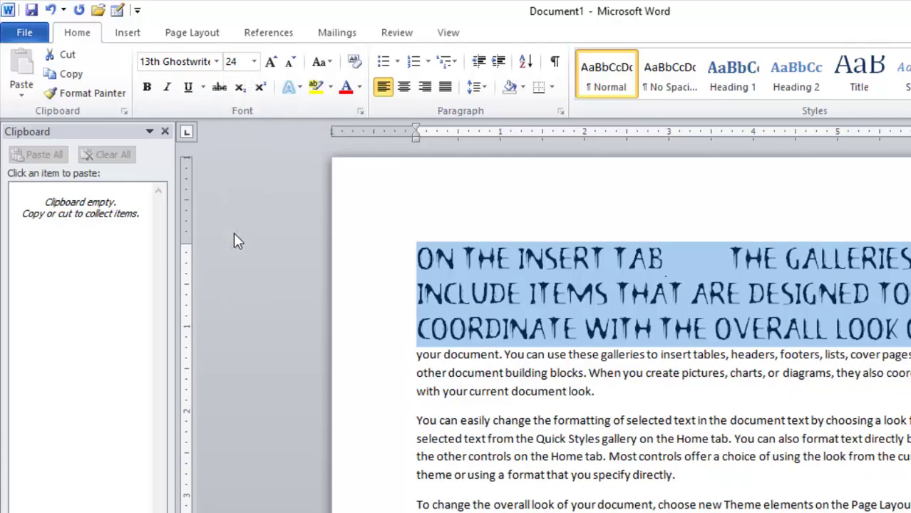
left_click(254, 62)
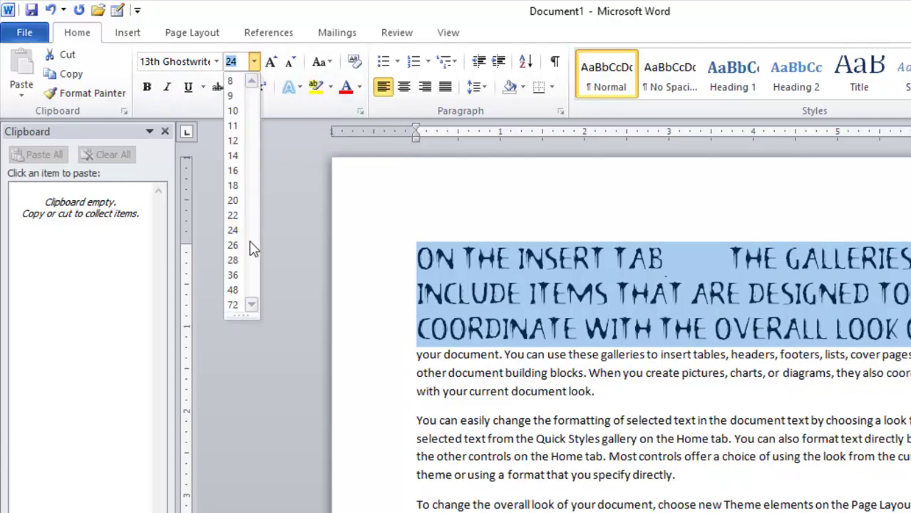
left_click(233, 246)
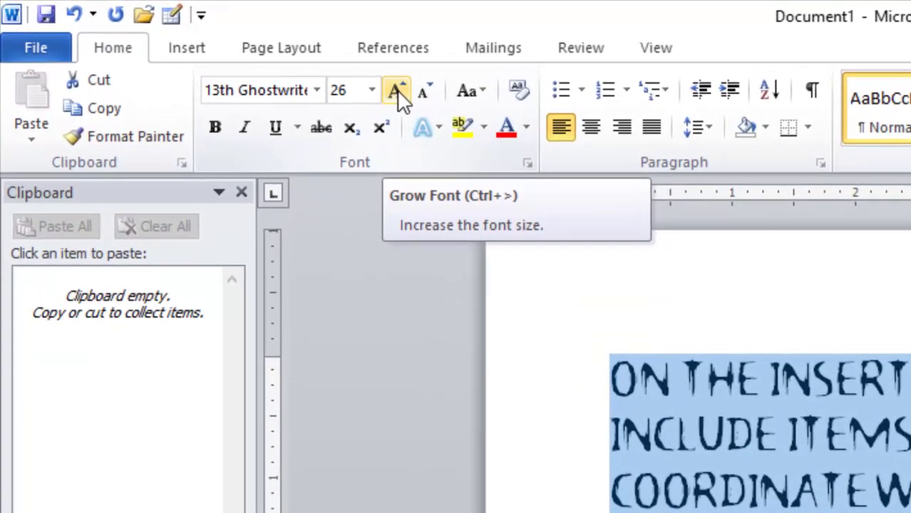
Grow the opening sentence step by step from 28 up to 90 pt.
left_click(398, 91)
left_click(398, 91)
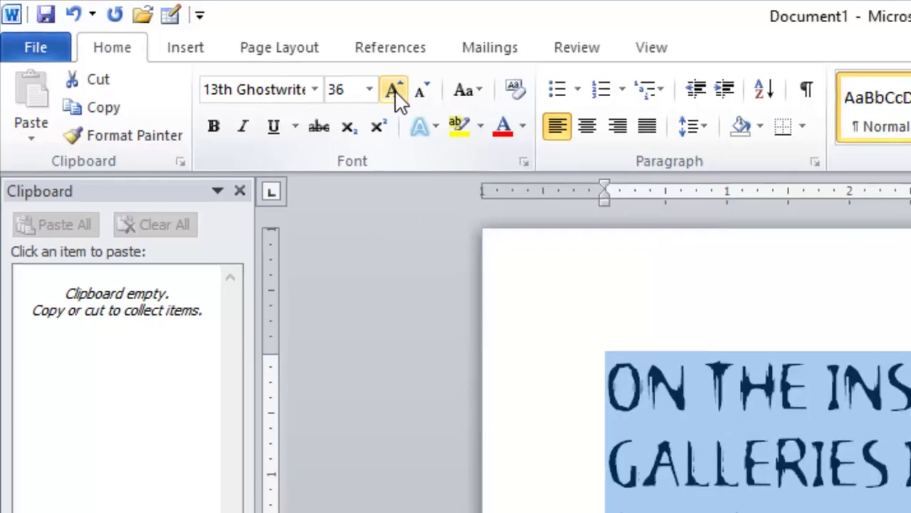
left_click(398, 92)
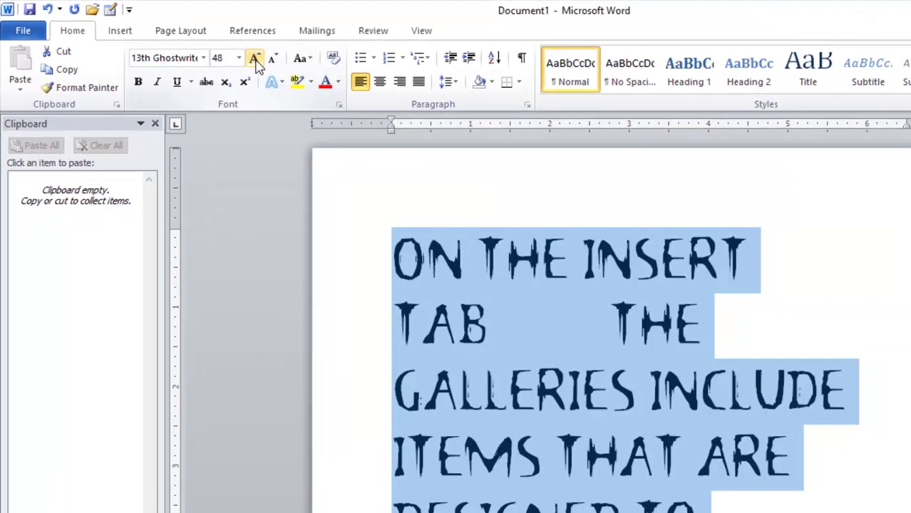
left_click(255, 59)
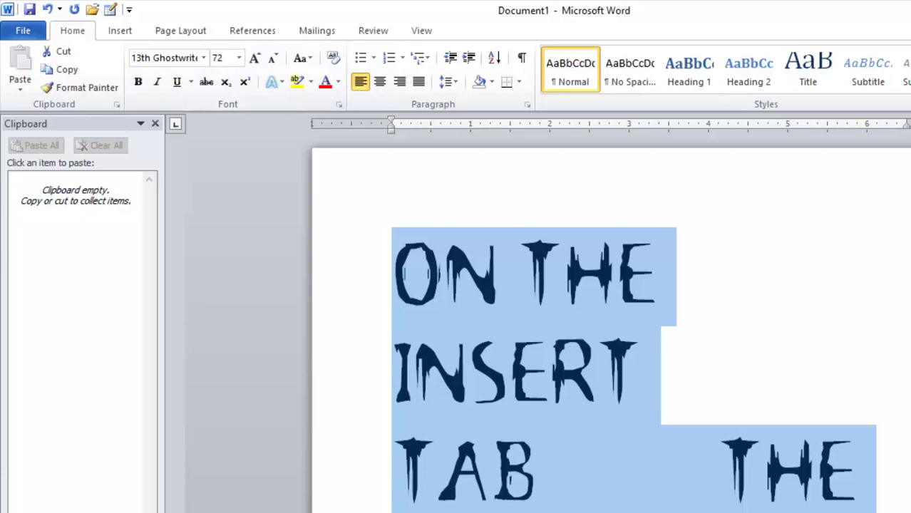
scroll(555, 285, "down", 3)
scroll(555, 286, "down", 5)
scroll(555, 285, "up", 4)
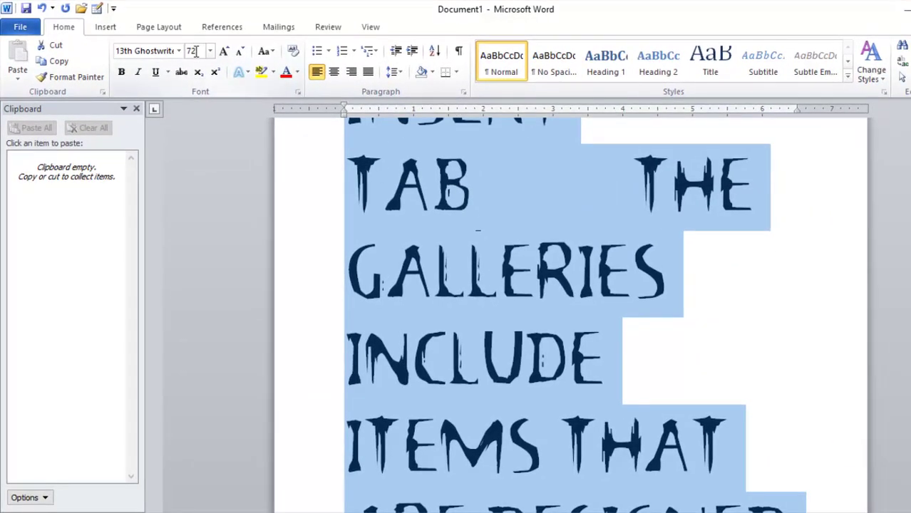
left_click(231, 55)
left_click(230, 54)
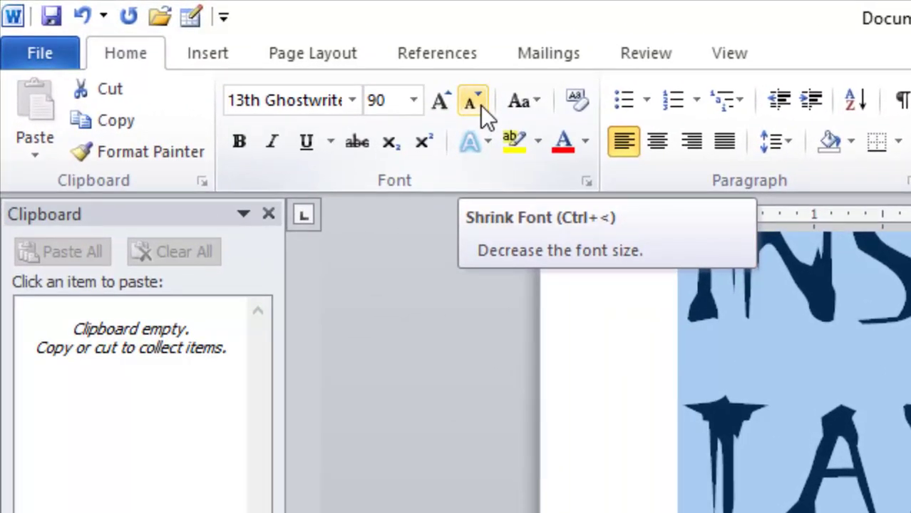
Shrink the opening sentence back down to 26 pt.
left_click(481, 105)
left_click(298, 64)
left_click(298, 64)
left_click(298, 64)
left_click(298, 65)
left_click(298, 64)
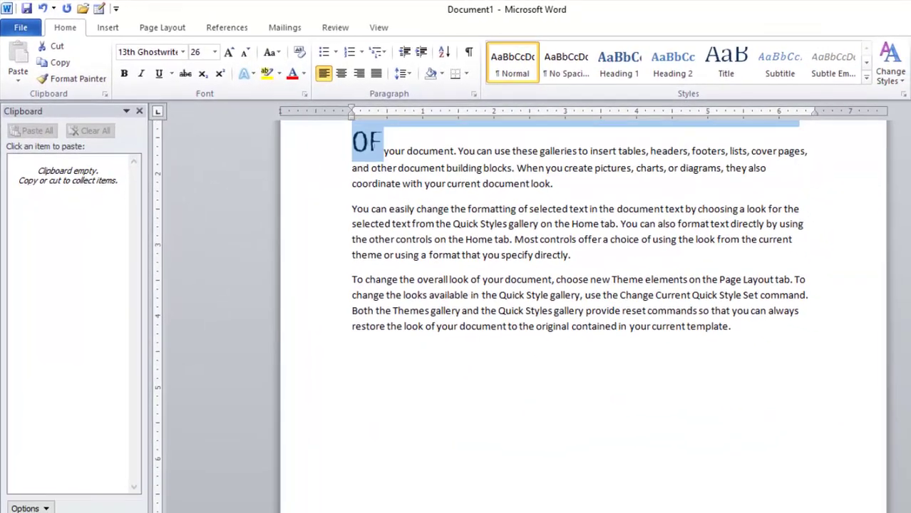
scroll(584, 285, "up", 3)
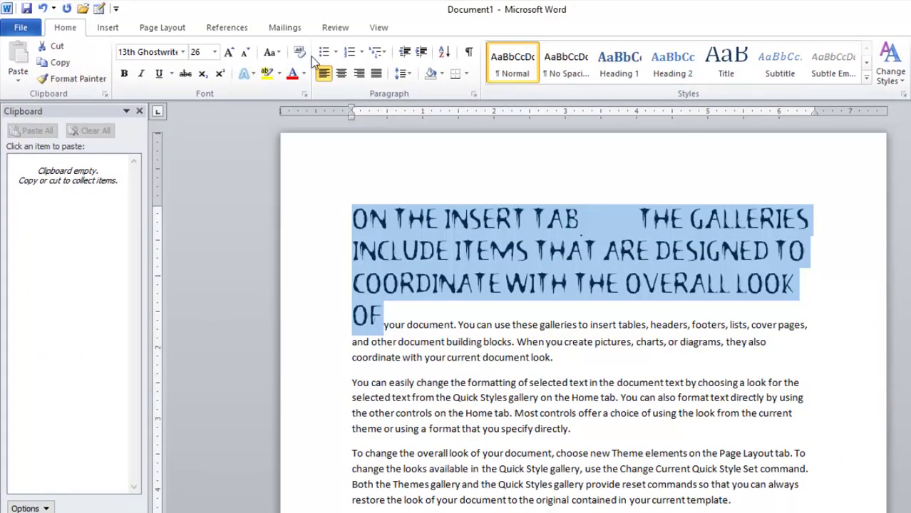
left_click(278, 57)
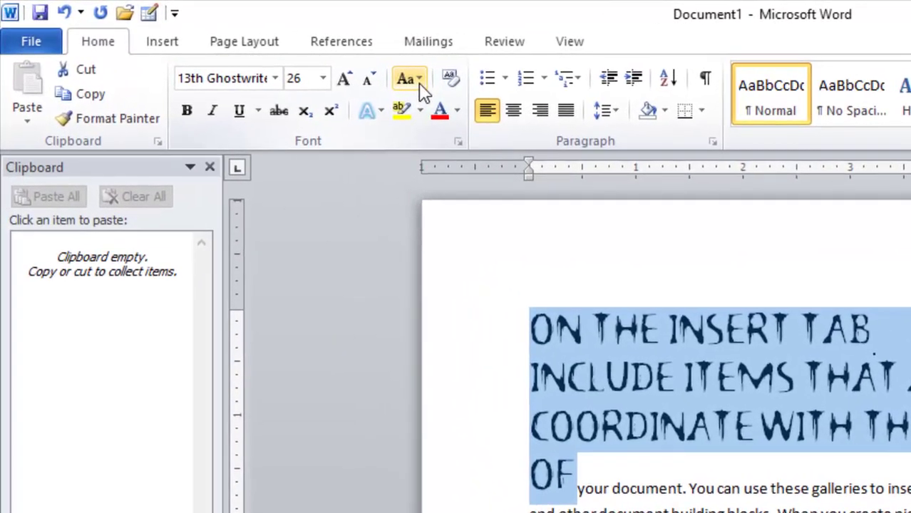
right_click(279, 59)
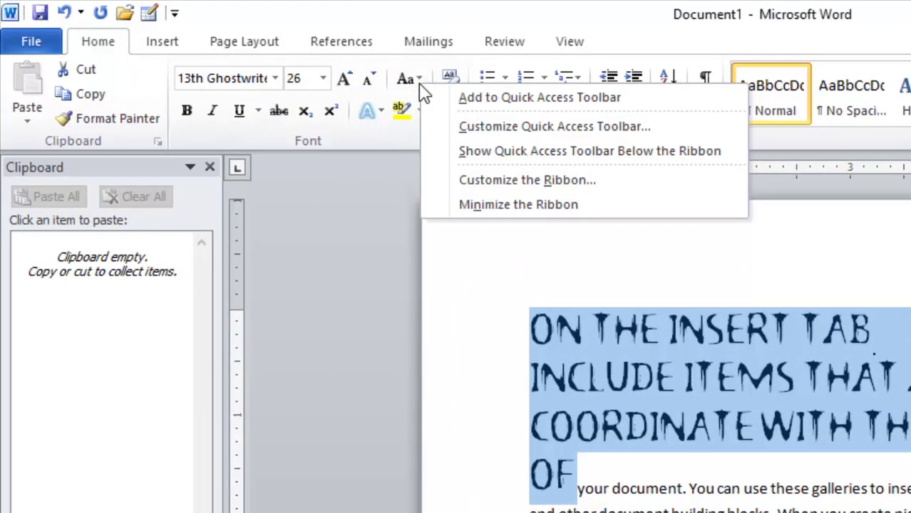
left_click(409, 77)
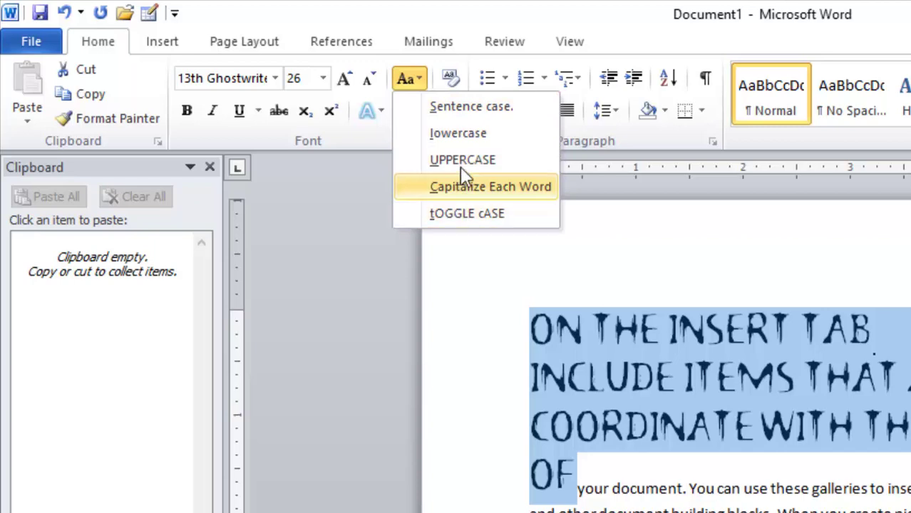
left_click(459, 112)
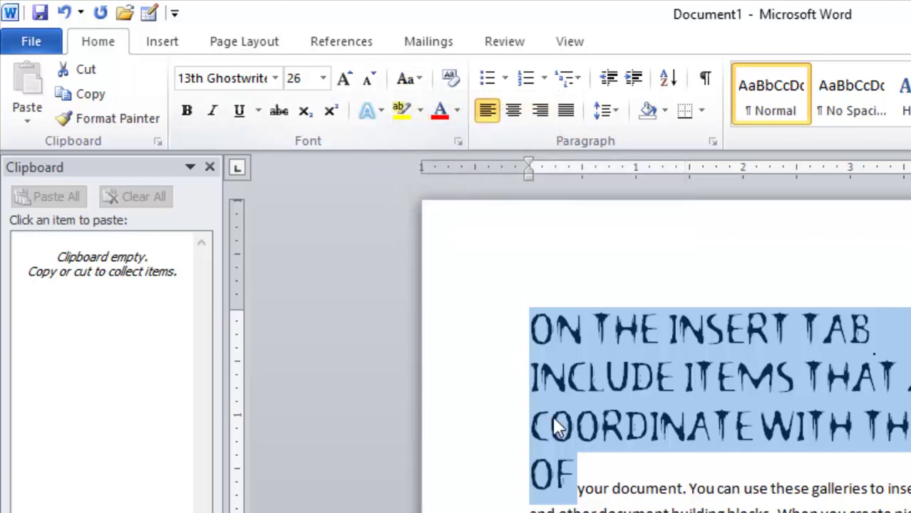
left_click(620, 489)
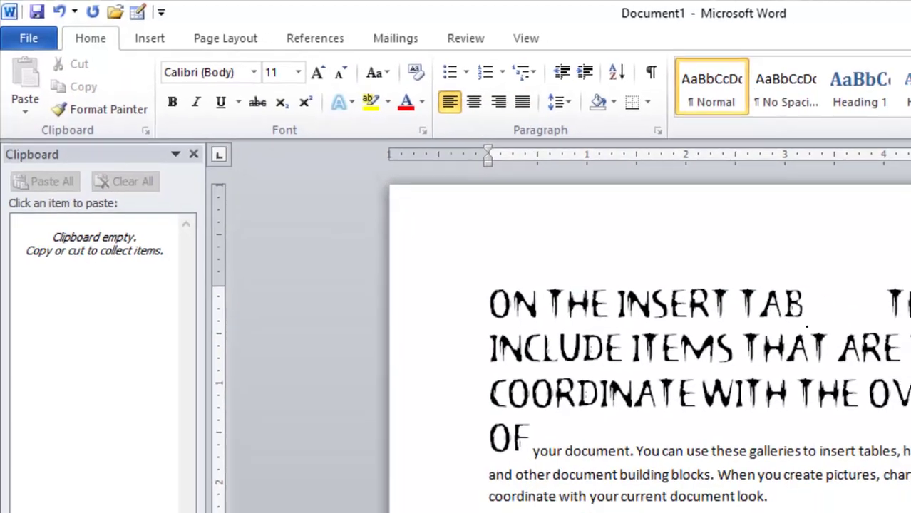
Select the second paragraph and try Sentence case, then lowercase on it.
left_click_drag(378, 411, 613, 462)
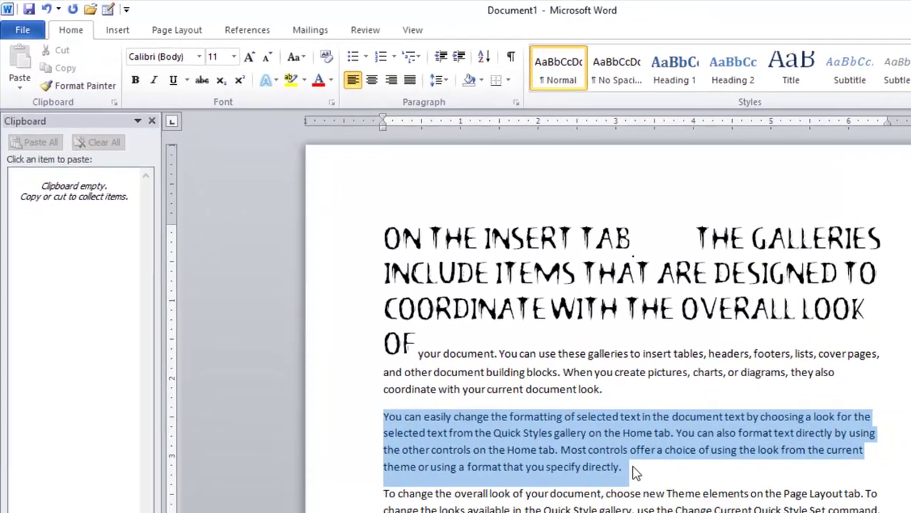
left_click(294, 57)
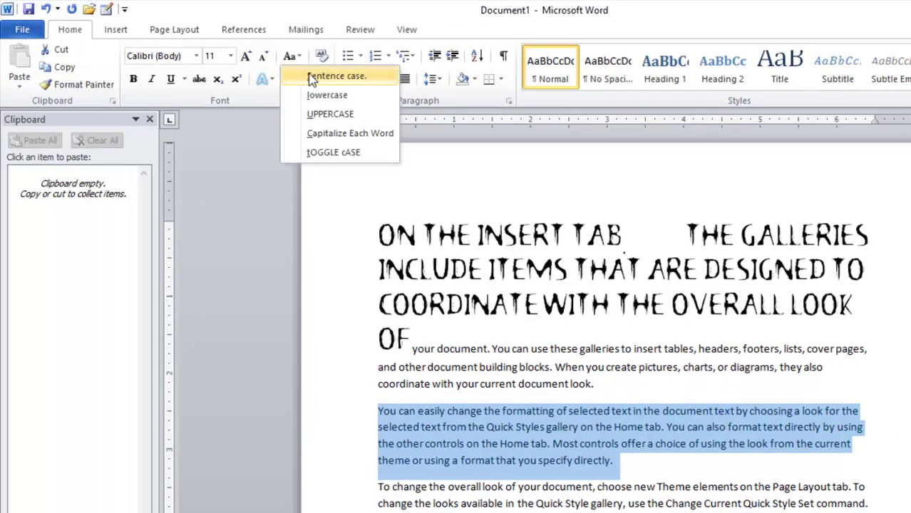
left_click(311, 76)
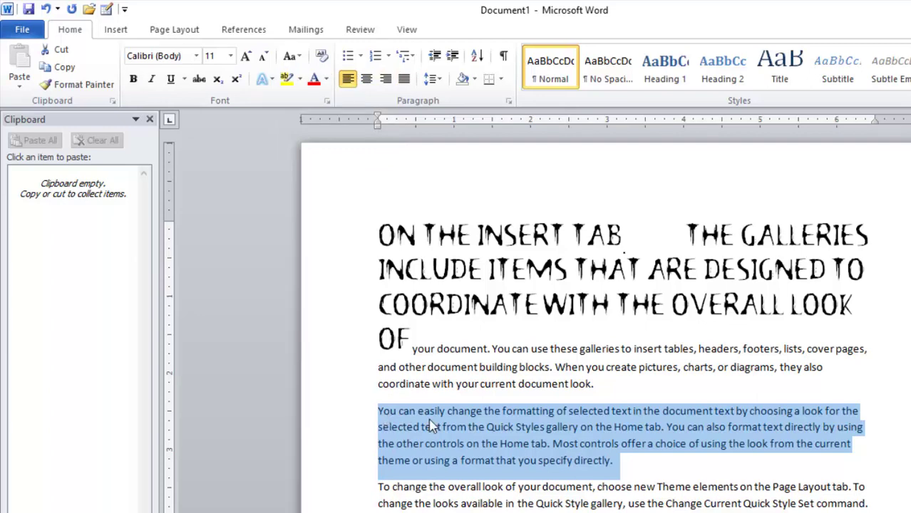
left_click(292, 57)
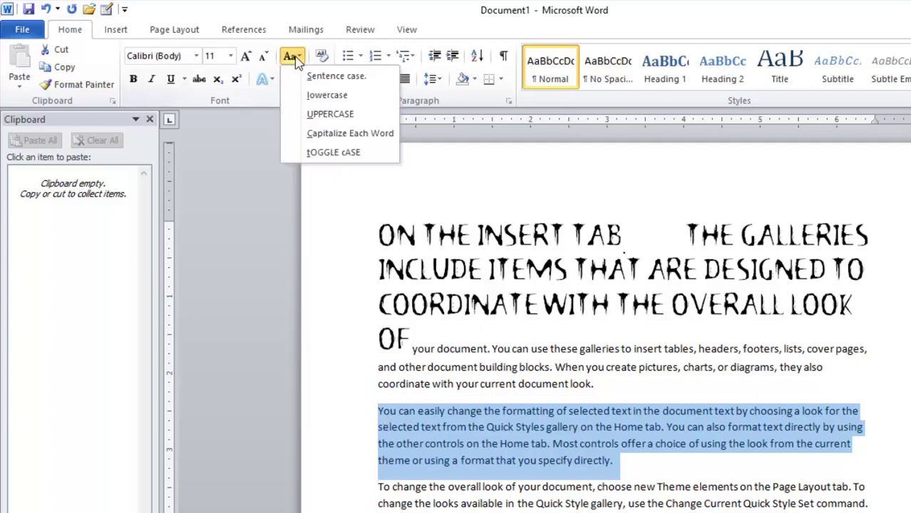
left_click(311, 101)
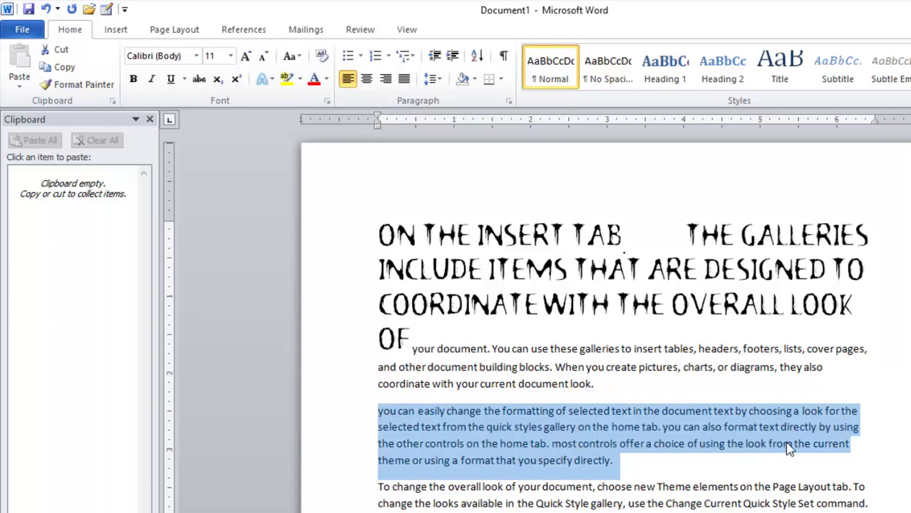
left_click(294, 58)
left_click(304, 95)
Switch the second paragraph to UPPERCASE and deselect it.
left_click(298, 59)
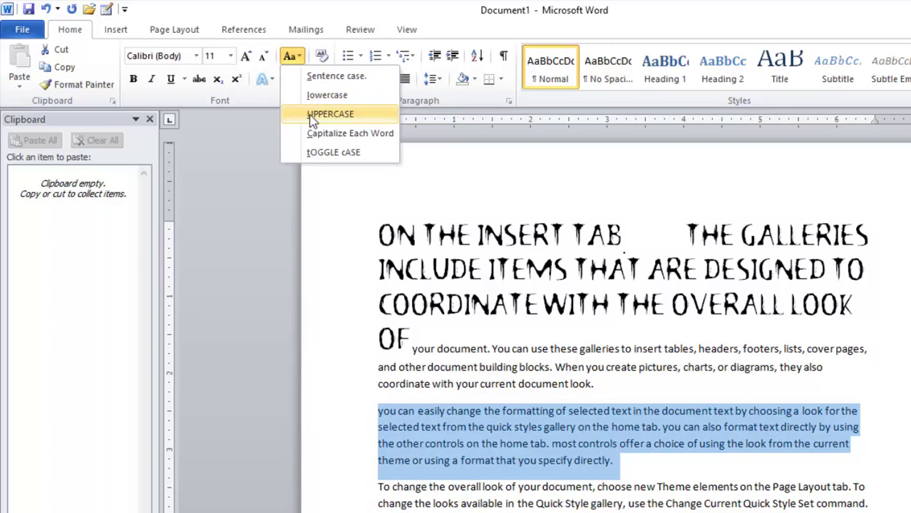
left_click(330, 114)
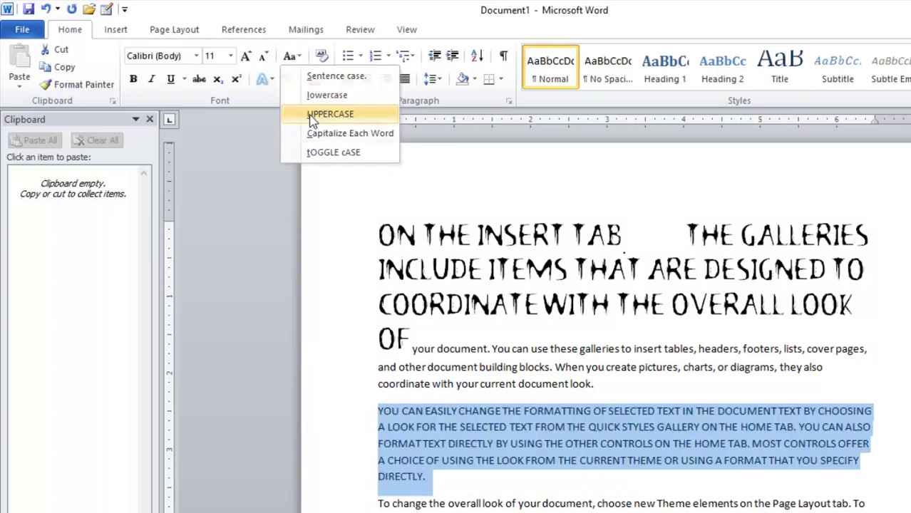
left_click(458, 428)
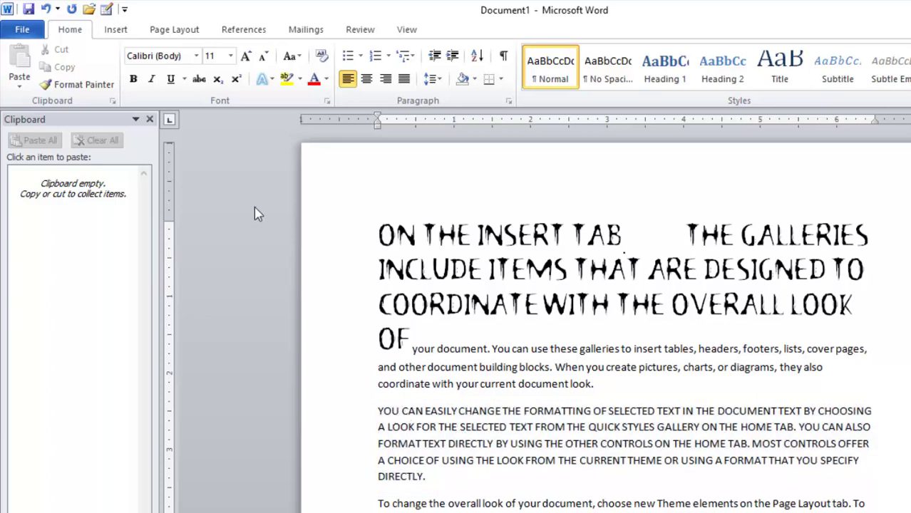
Select the whole uppercase second paragraph and set it to 18 pt.
left_click(230, 56)
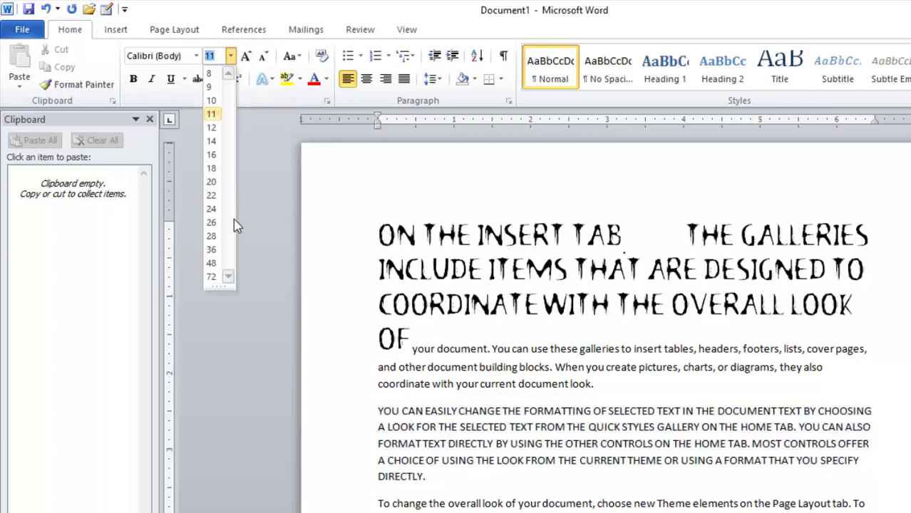
left_click(213, 196)
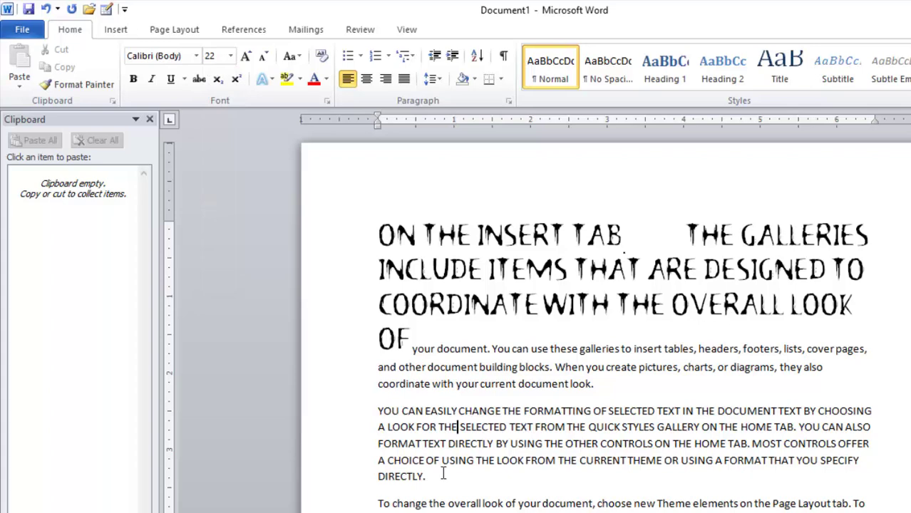
left_click_drag(378, 411, 443, 474)
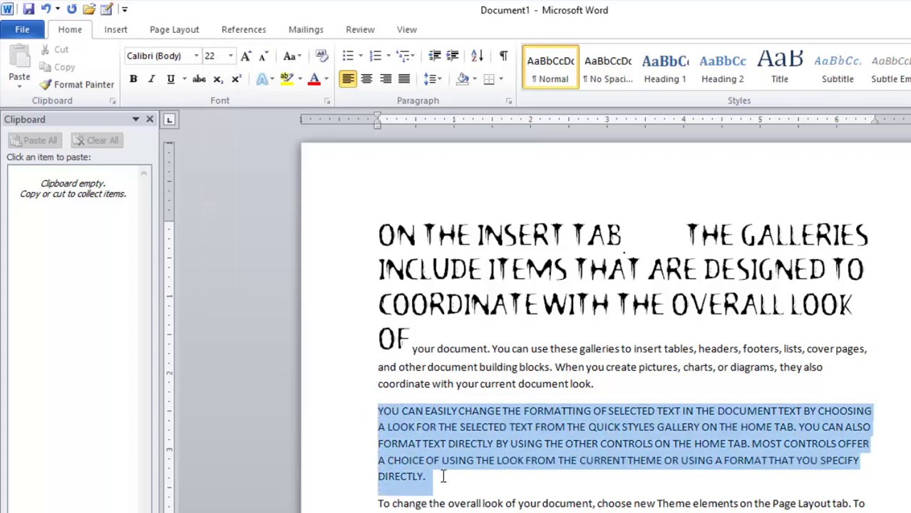
left_click(231, 56)
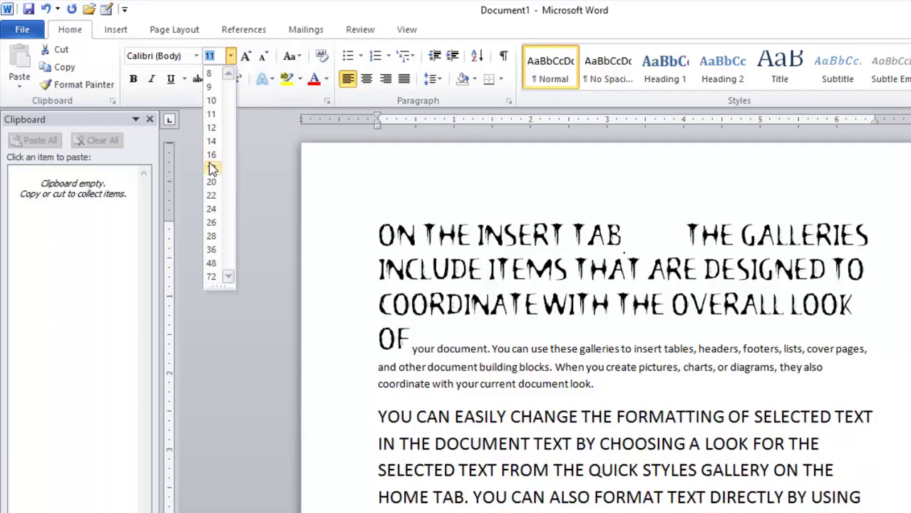
left_click(212, 169)
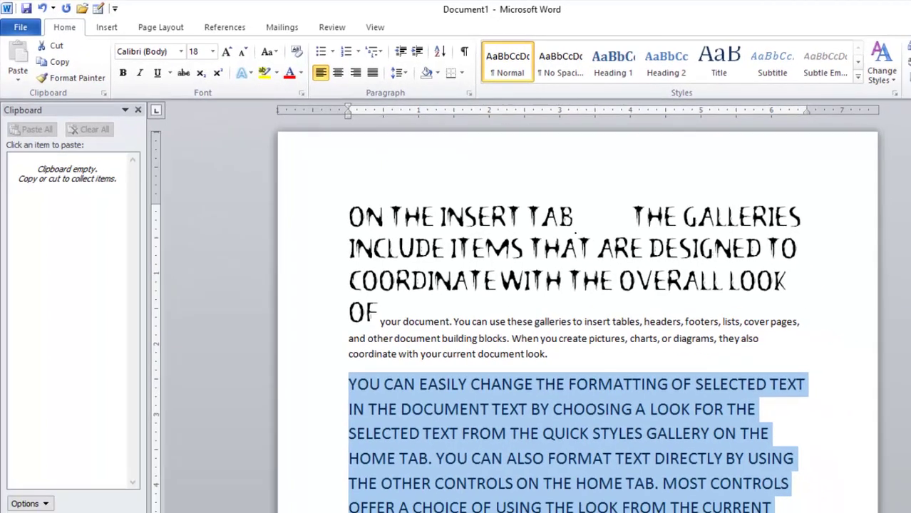
scroll(574, 314, "down", 1)
scroll(575, 313, "down", 1)
scroll(574, 314, "down", 2)
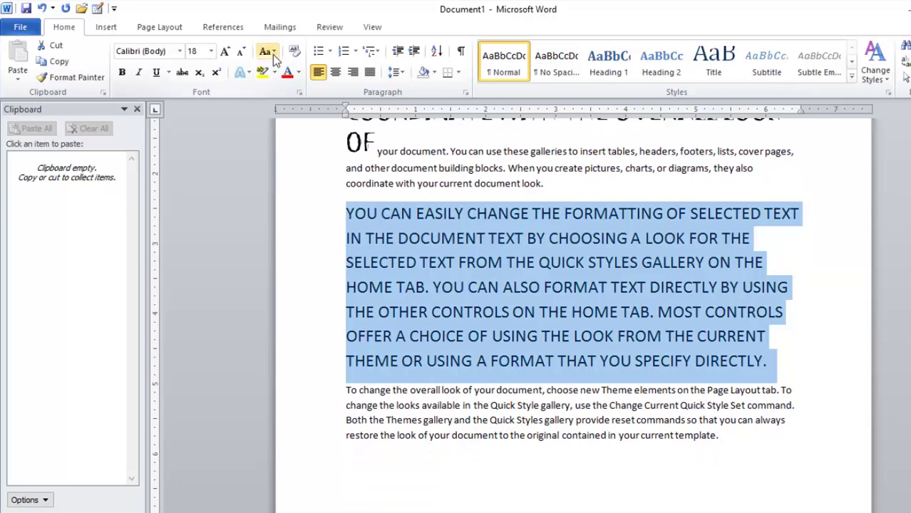
Apply Capitalize Each Word to the 18 pt second paragraph.
left_click(272, 54)
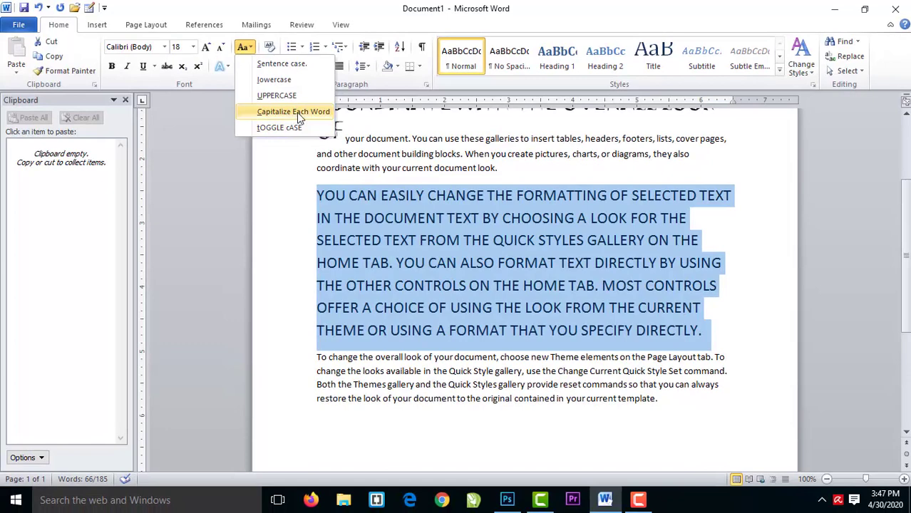
left_click(293, 118)
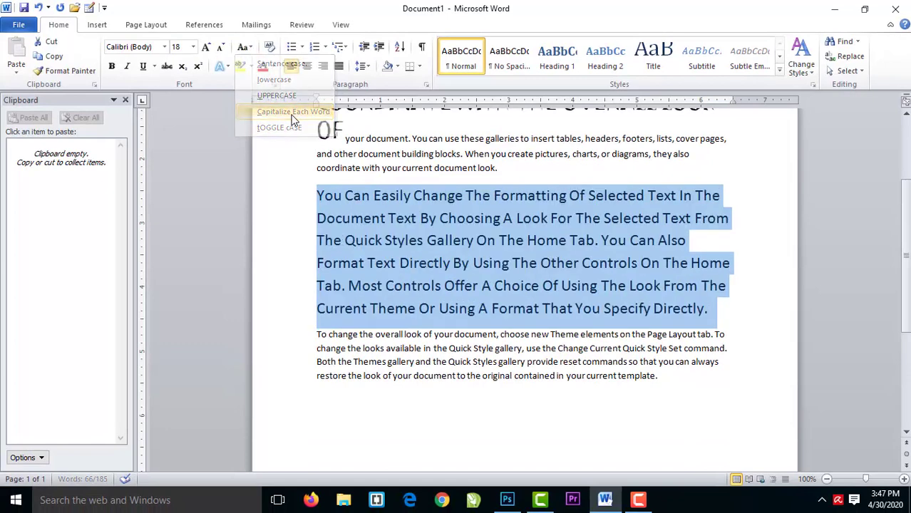
left_click(327, 199)
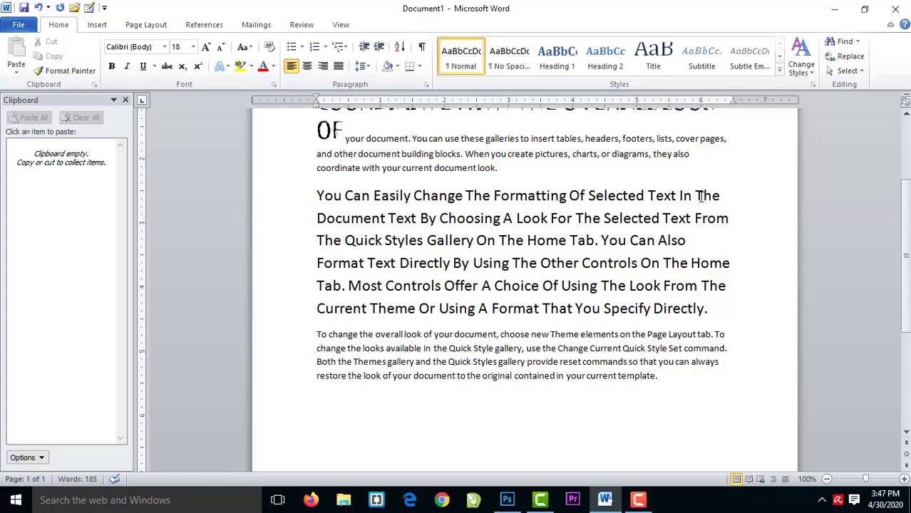
left_click(249, 50)
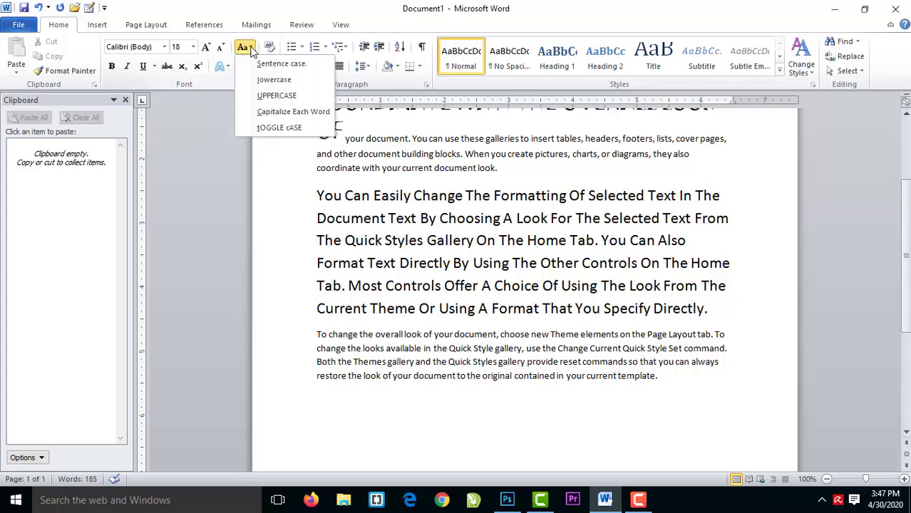
Apply tOGGLE cASE to the whole 18 pt paragraph so it reads 'You cAN eASILY…'.
left_click(261, 129)
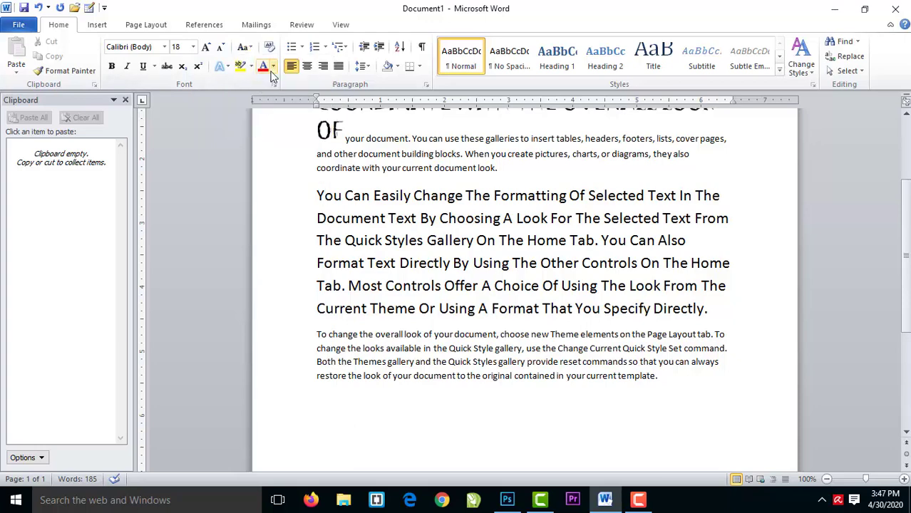
left_click(272, 71)
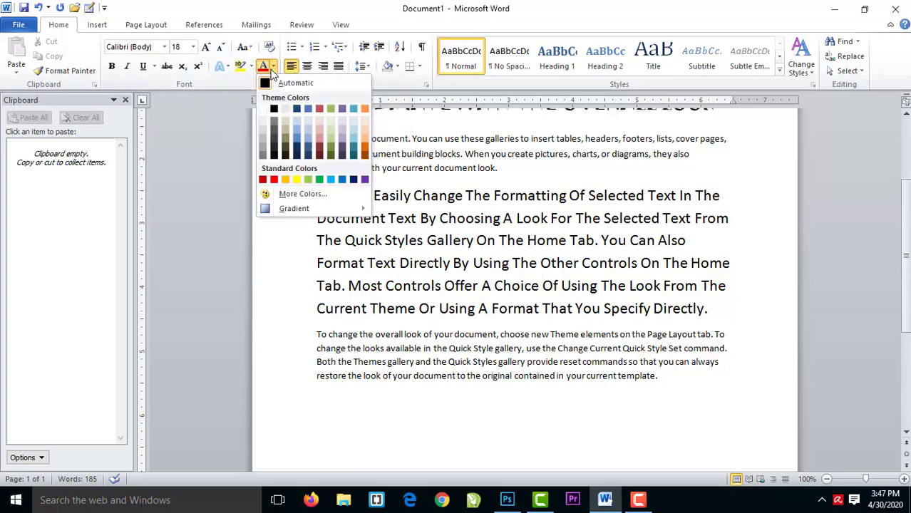
left_click(251, 46)
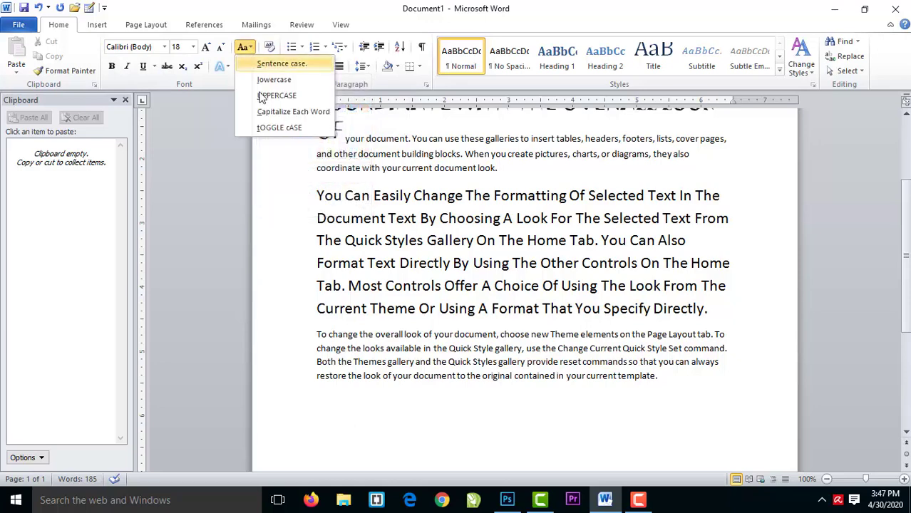
left_click(262, 127)
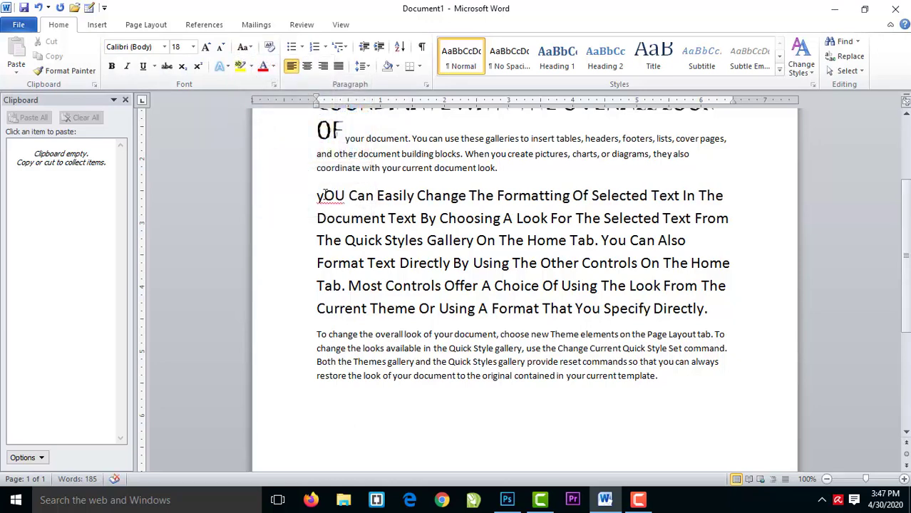
left_click_drag(317, 195, 712, 305)
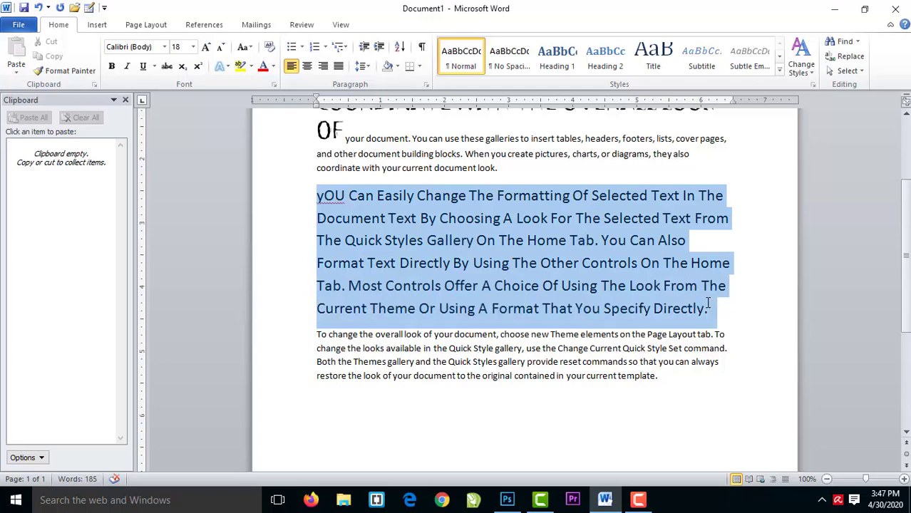
left_click(248, 52)
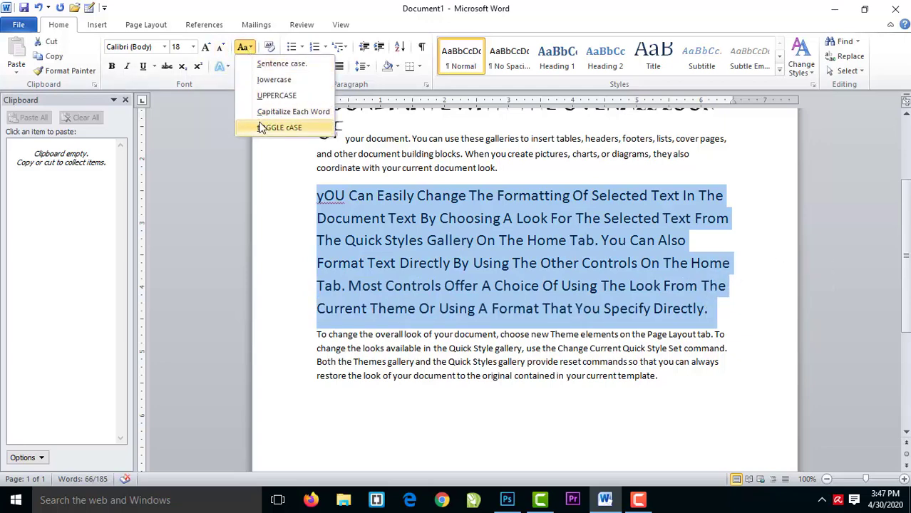
left_click(261, 127)
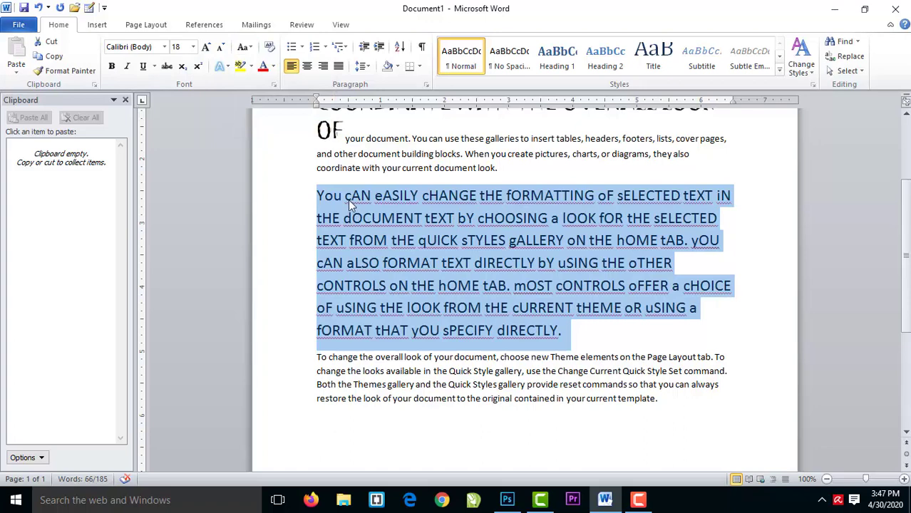
left_click(458, 201)
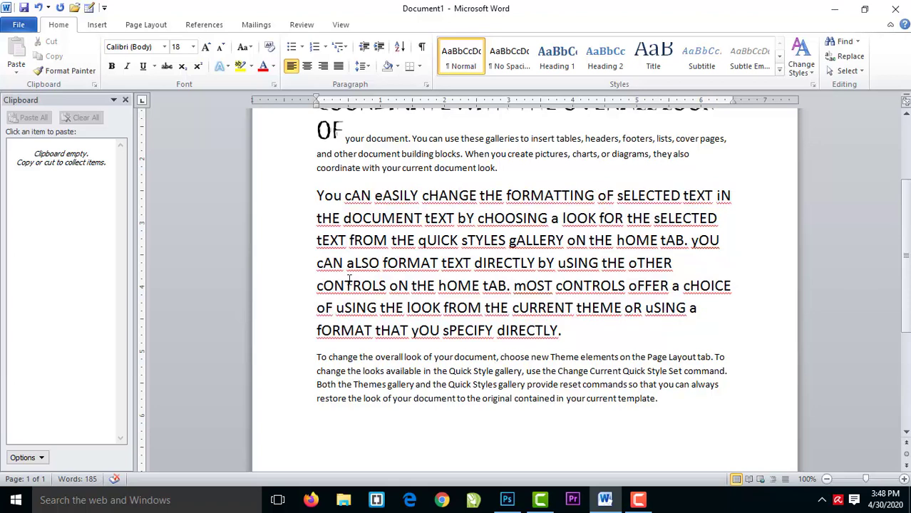
Reselect the whole toggle-case paragraph.
left_click(244, 50)
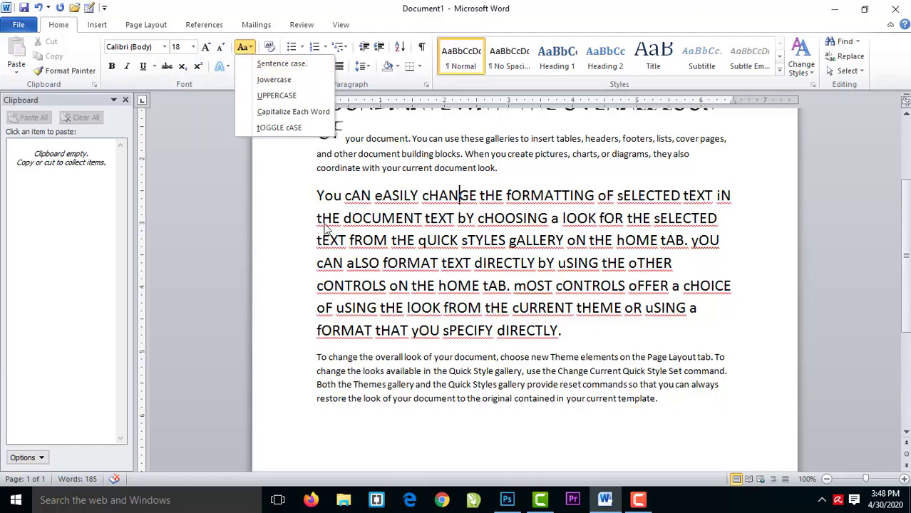
left_click(320, 189)
left_click_drag(318, 193, 564, 326)
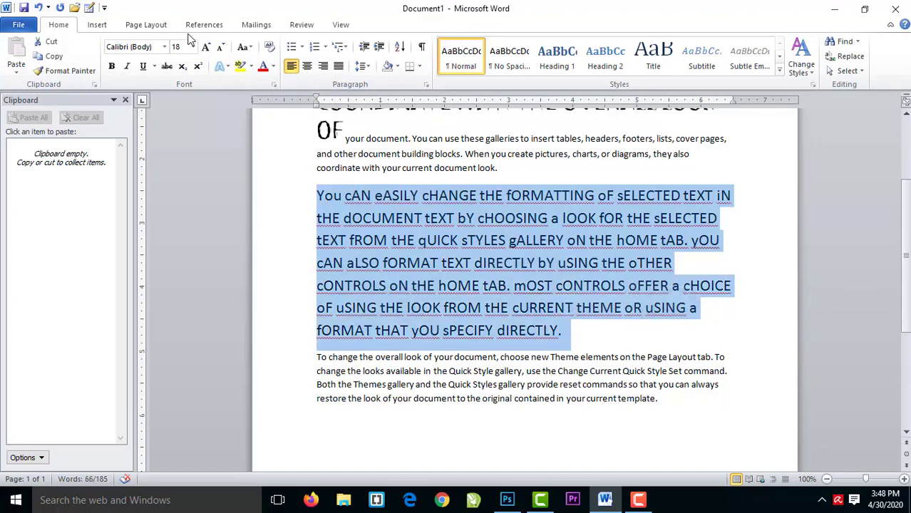
Convert the selected 18 pt paragraph to Sentence case, reading 'You can easily change…'.
left_click(247, 47)
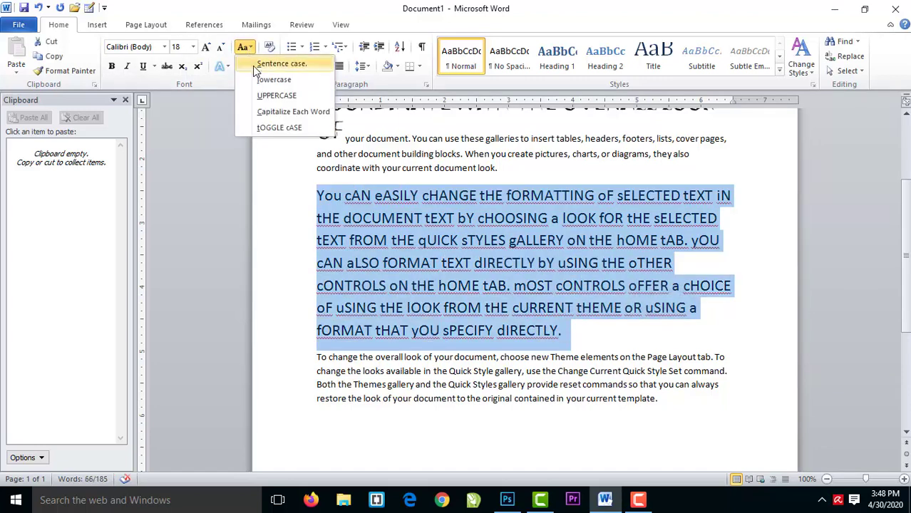
left_click(282, 63)
left_click(360, 197)
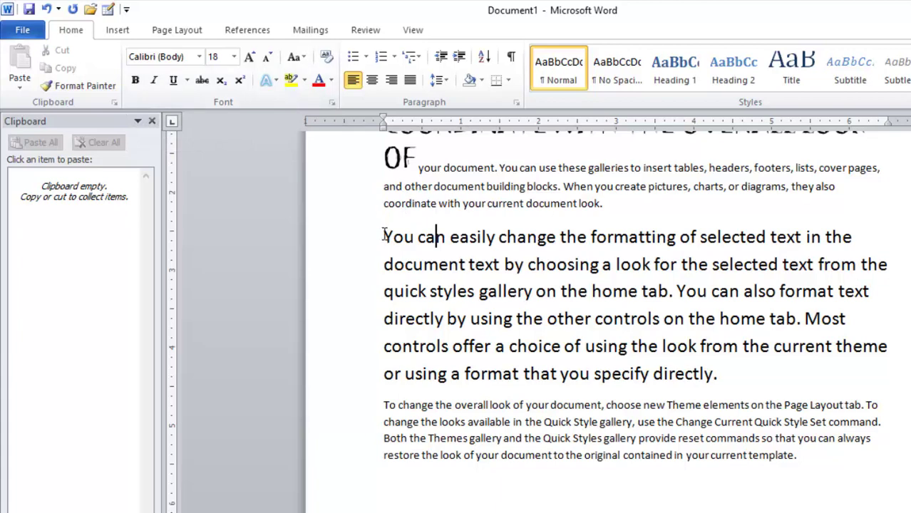
Bold the opening words 'You can easily' and 'To change the overall' of the two paragraphs.
left_click_drag(383, 235, 490, 242)
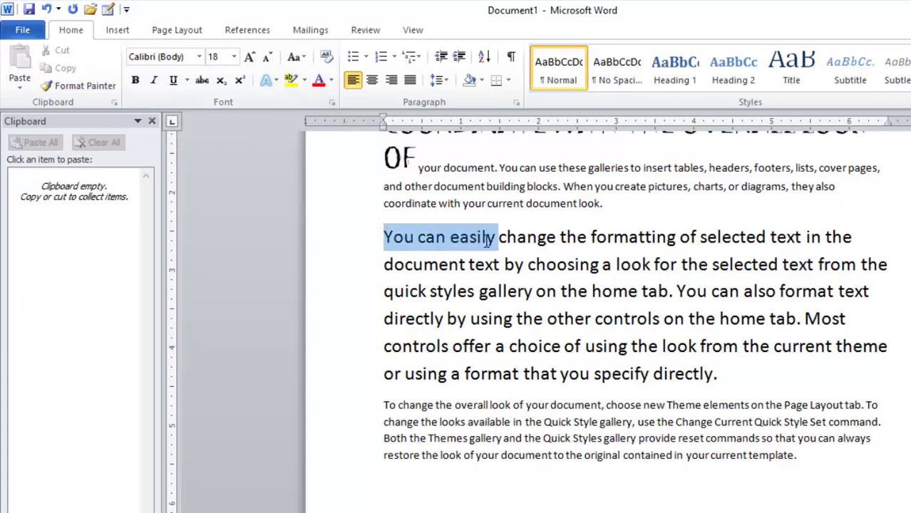
left_click(136, 81)
left_click(362, 232)
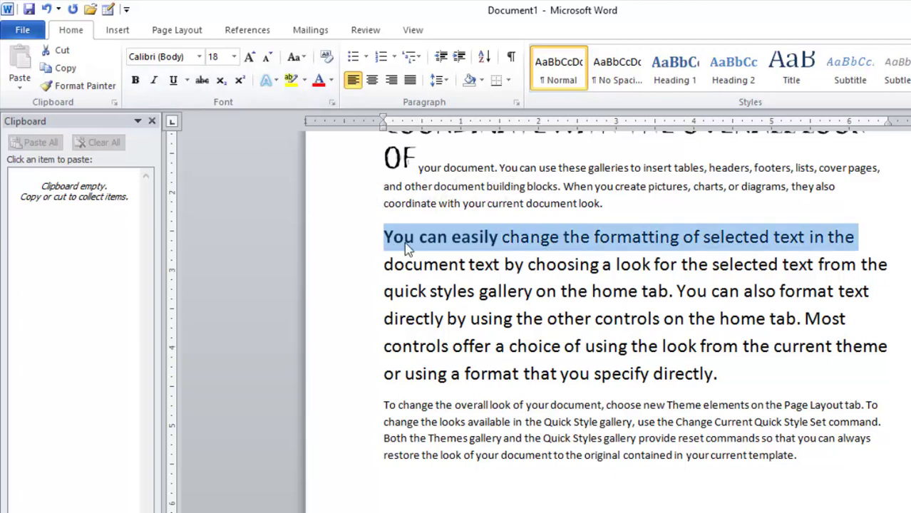
left_click(405, 245)
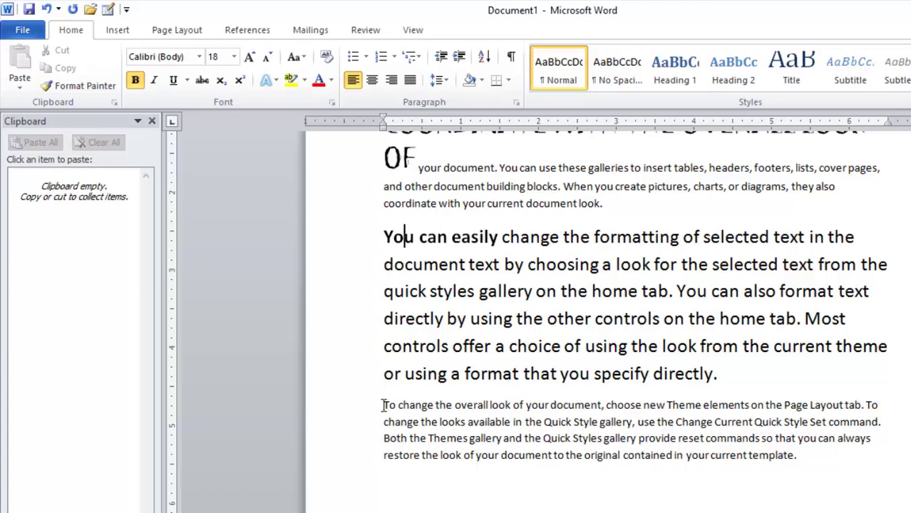
left_click_drag(383, 405, 490, 406)
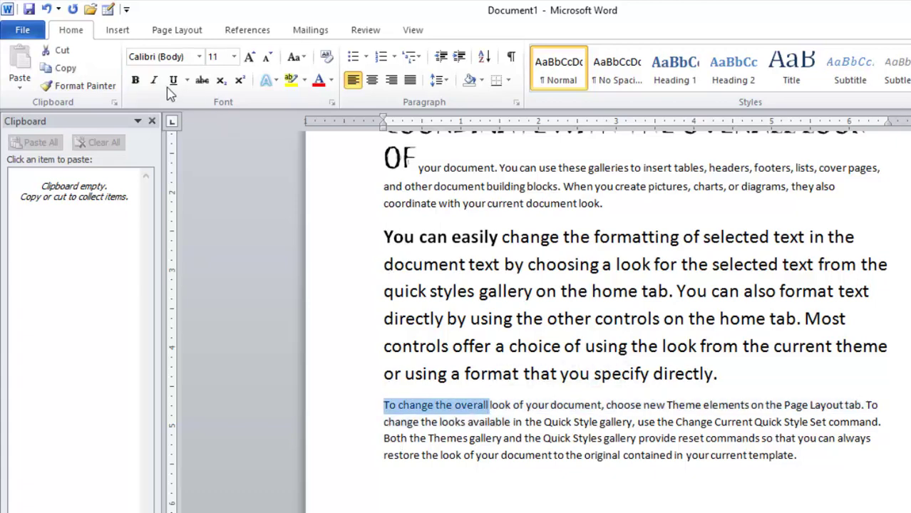
left_click(135, 80)
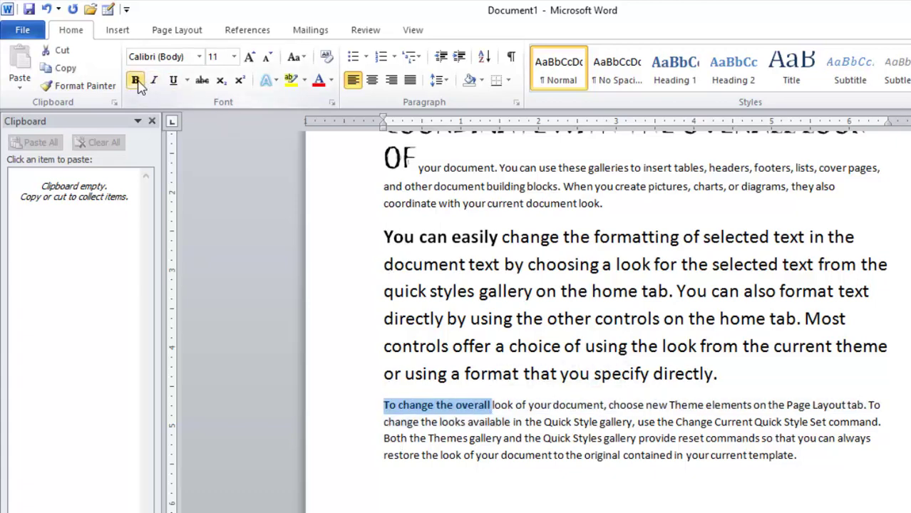
left_click(313, 305)
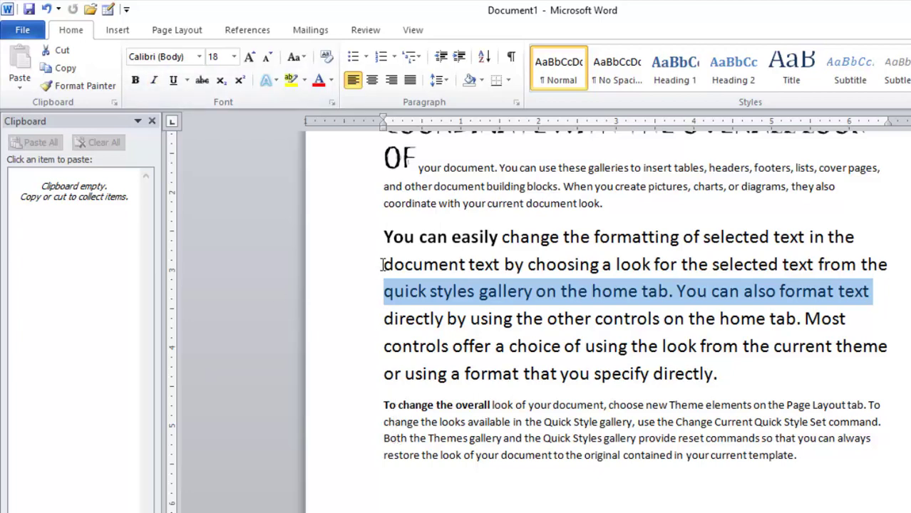
Italicize the whole 'You can easily' paragraph.
left_click_drag(386, 241, 729, 371)
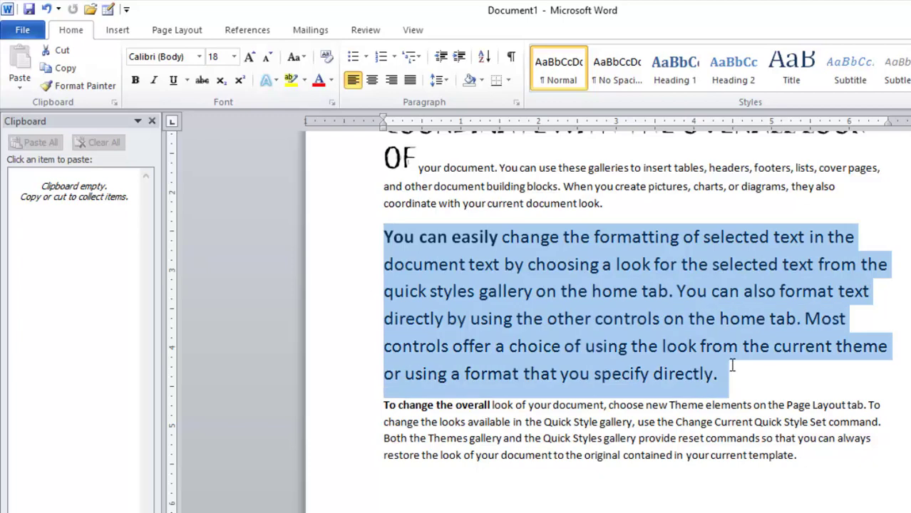
left_click(154, 80)
left_click(423, 265)
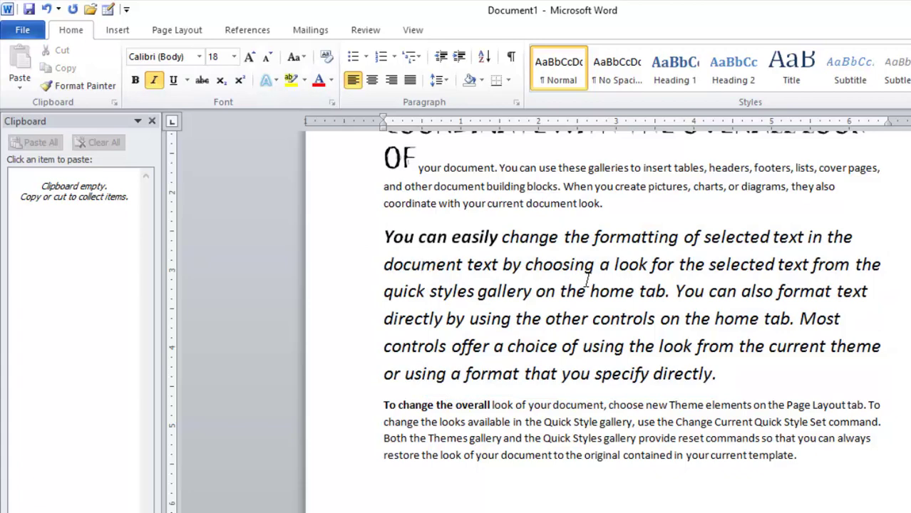
Underline the italic paragraph, then remove the plain underline and show the underline styles.
left_click(385, 237)
left_click_drag(385, 235, 678, 383)
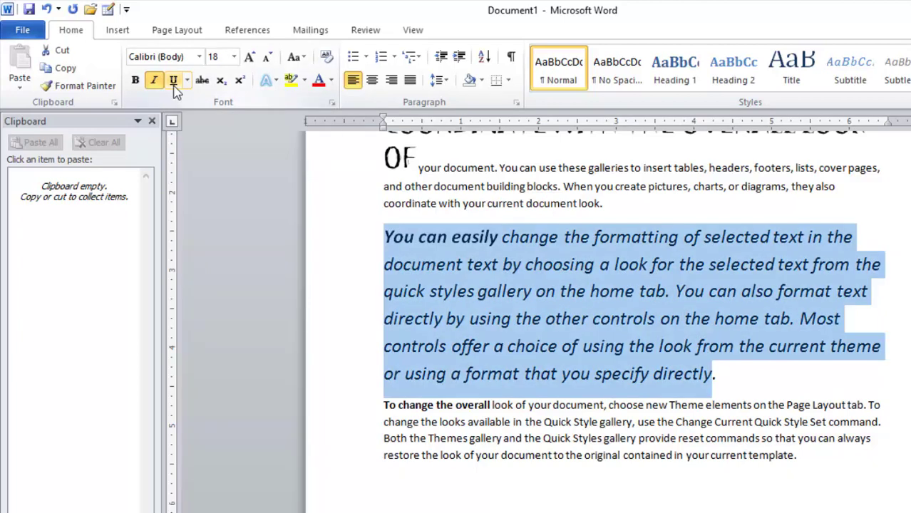
left_click(174, 82)
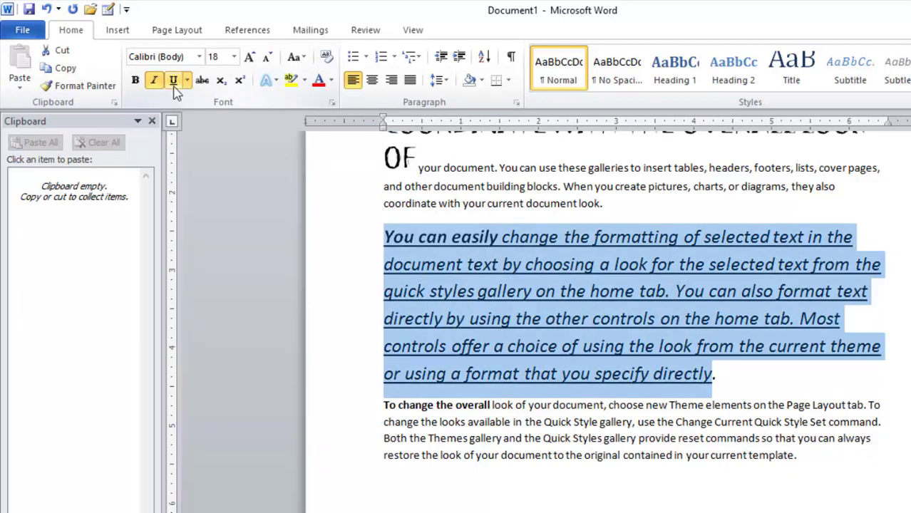
left_click(490, 321)
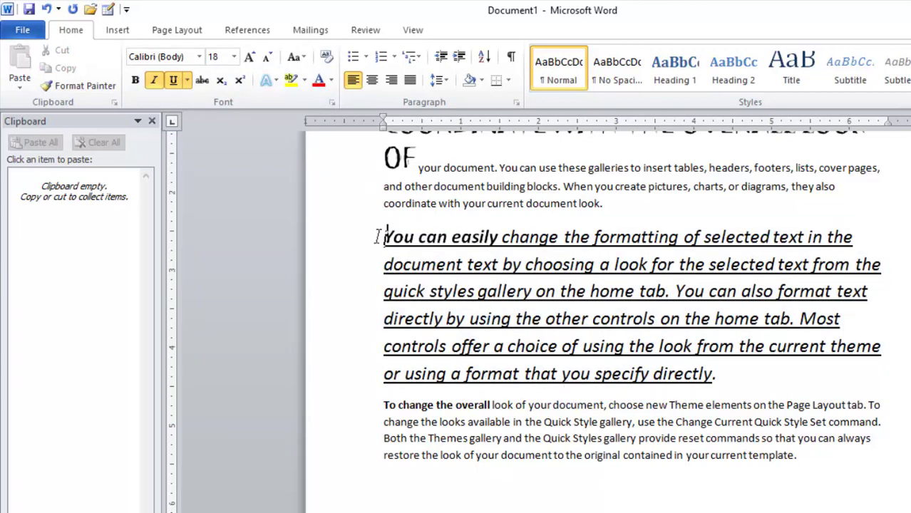
mouse_move(383, 236)
left_mouse_down()
mouse_move(643, 351)
mouse_move(757, 372)
left_mouse_up()
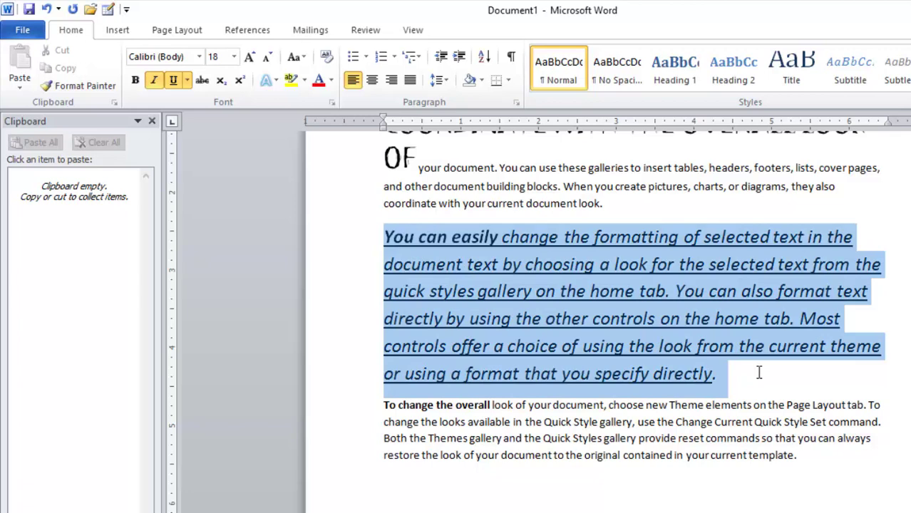
left_click(174, 82)
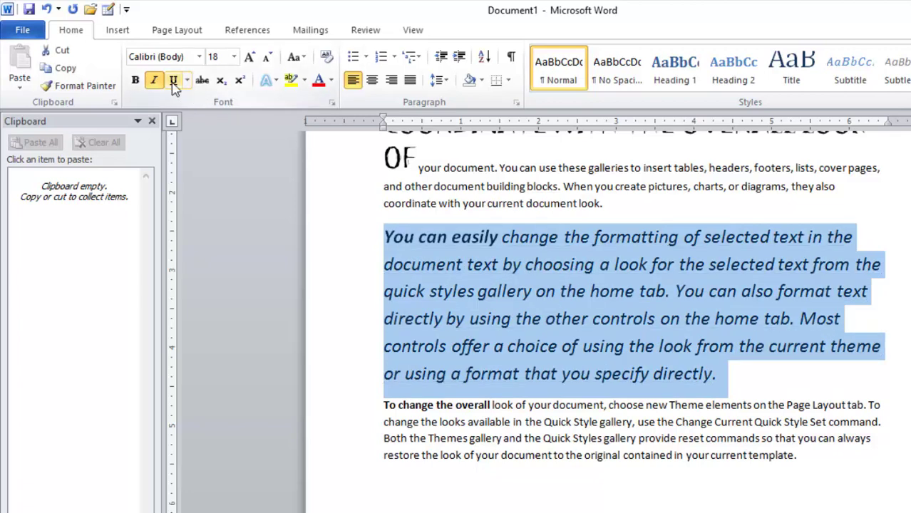
left_click(188, 80)
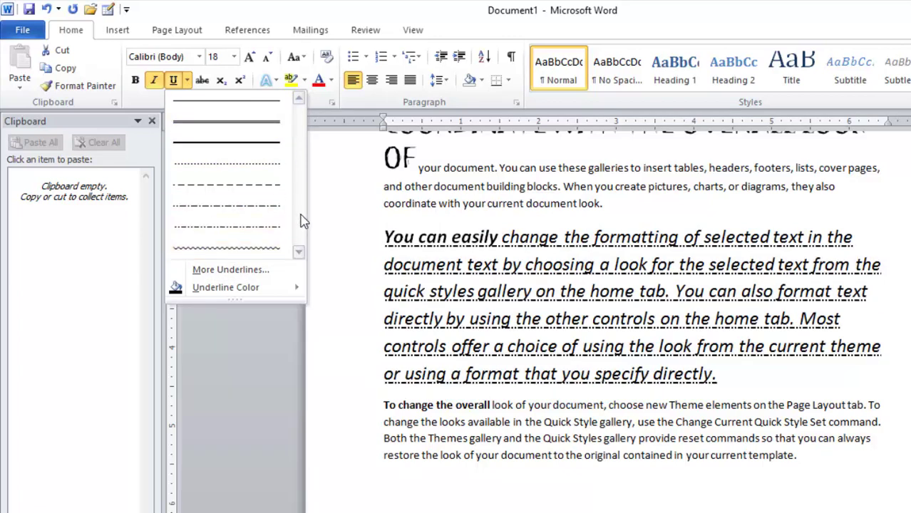
Try a wavy underline, then give the second paragraph a double underline instead.
left_click(241, 251)
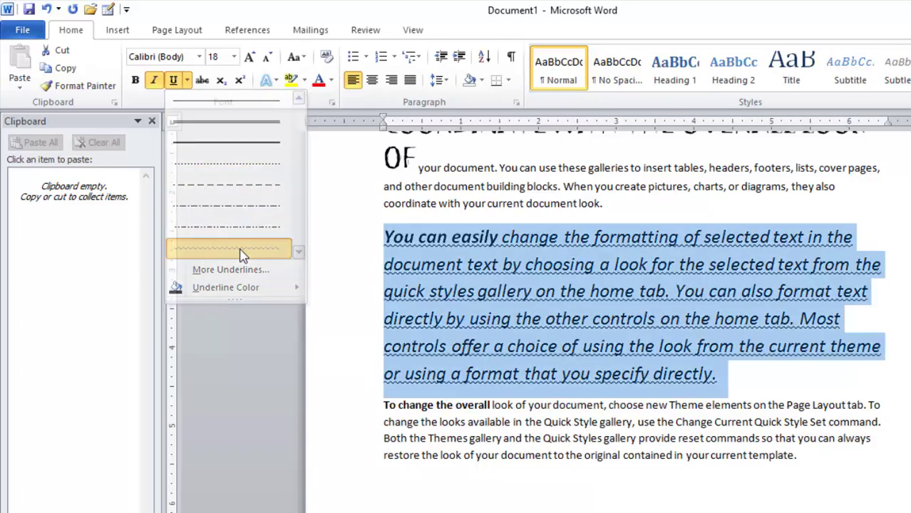
left_click(445, 289)
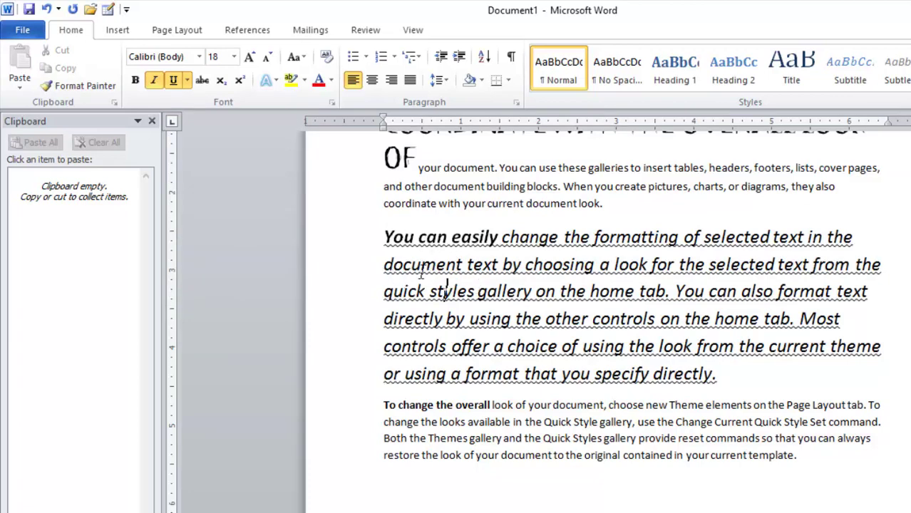
left_click_drag(385, 238, 720, 375)
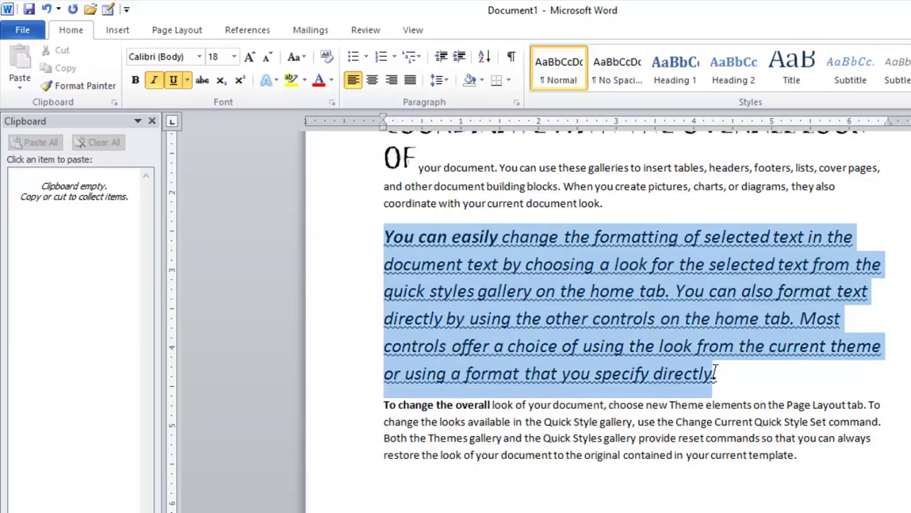
left_click(187, 79)
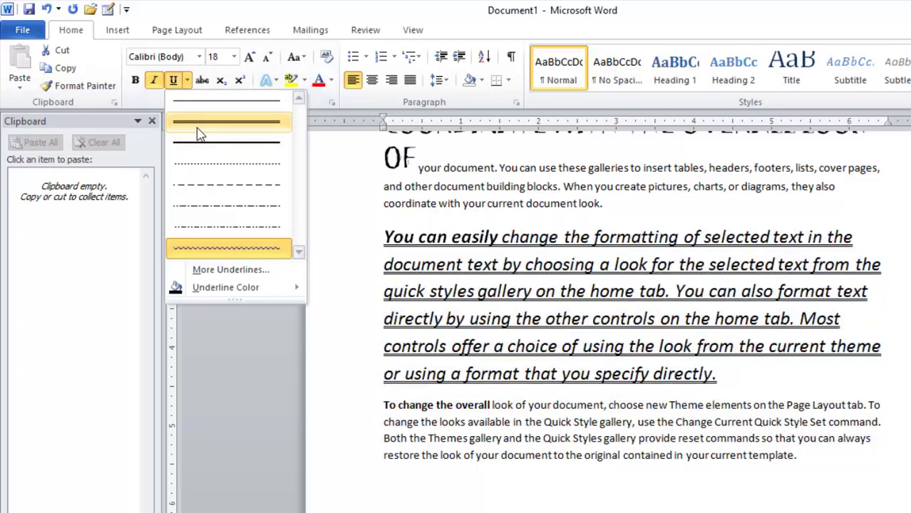
left_click(200, 134)
left_click(443, 285)
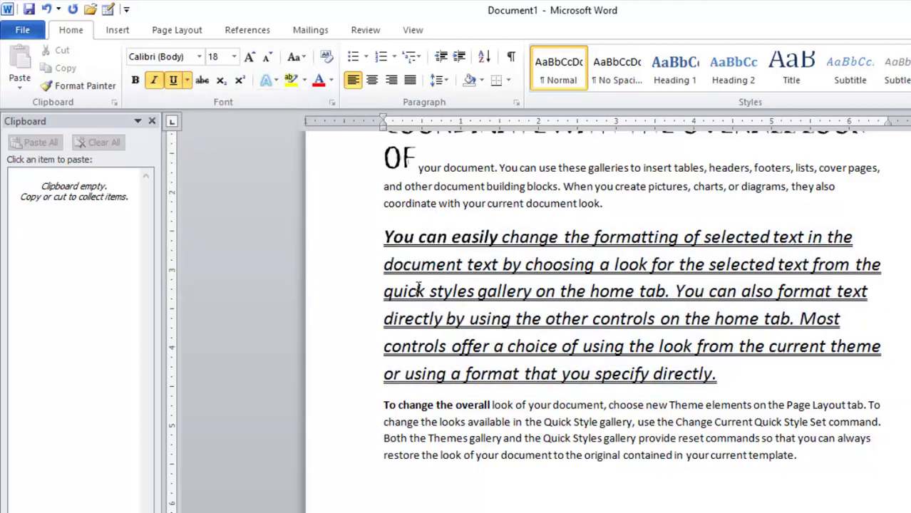
left_click_drag(384, 237, 693, 370)
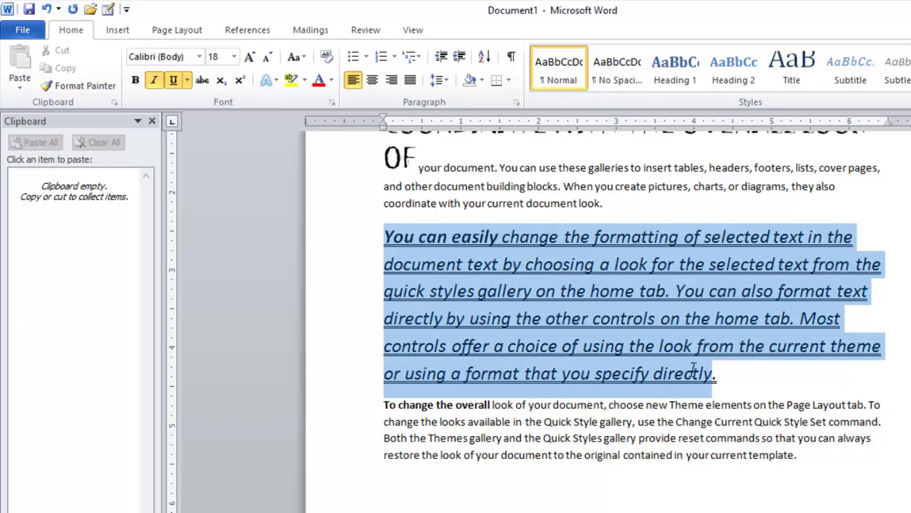
left_click(187, 80)
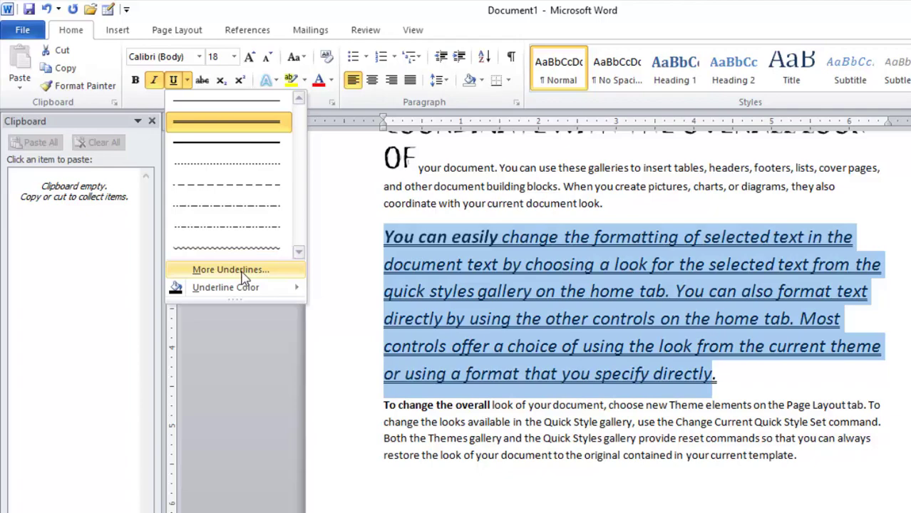
In the Font dialog, keep the double underline and set the text to 10 pt Bold Italic.
left_click(236, 270)
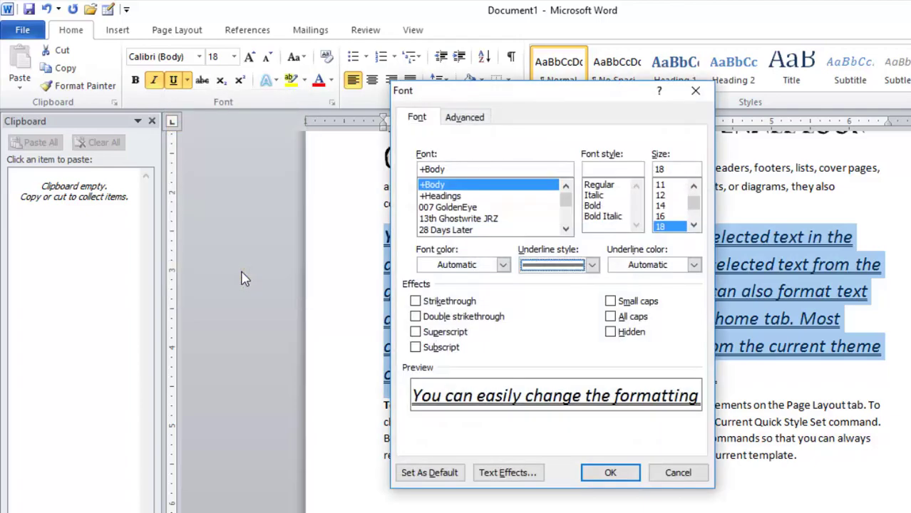
left_click(592, 266)
left_click(591, 333)
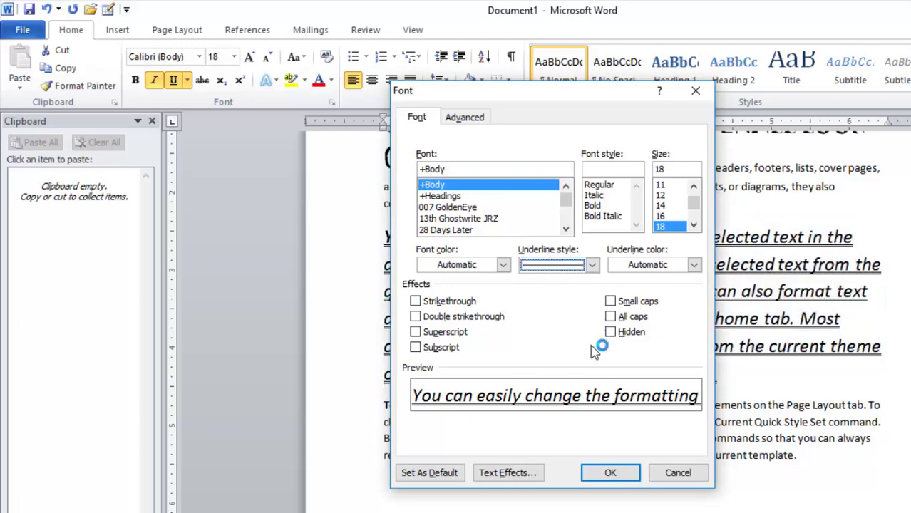
left_click(592, 265)
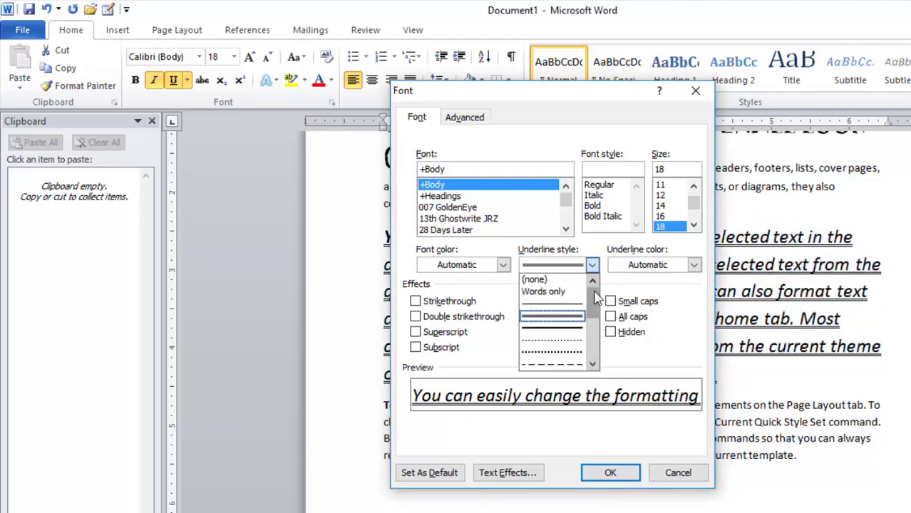
left_click_drag(592, 286, 594, 330)
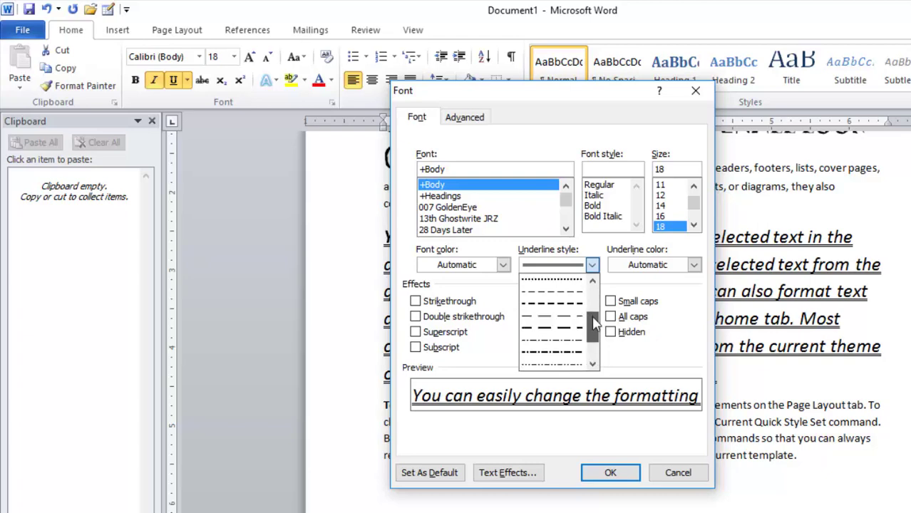
left_click_drag(594, 358, 594, 298)
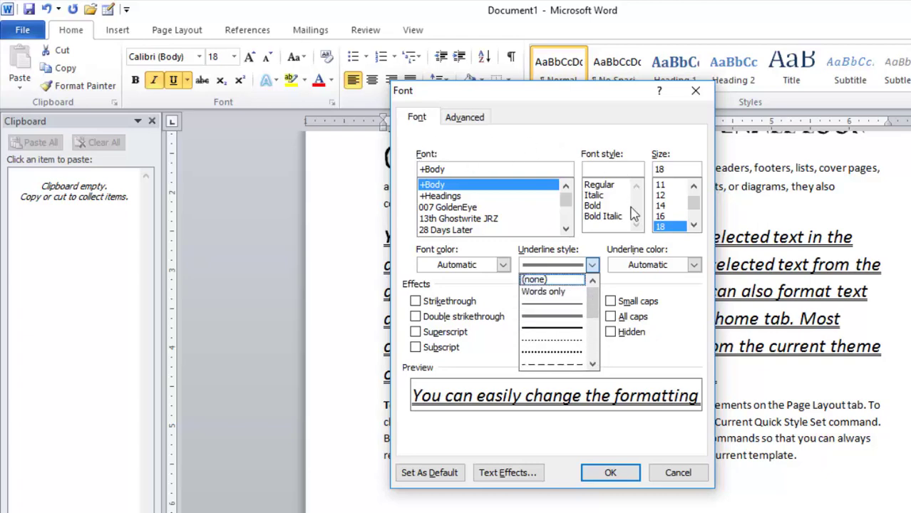
scroll(691, 194, "up", 1)
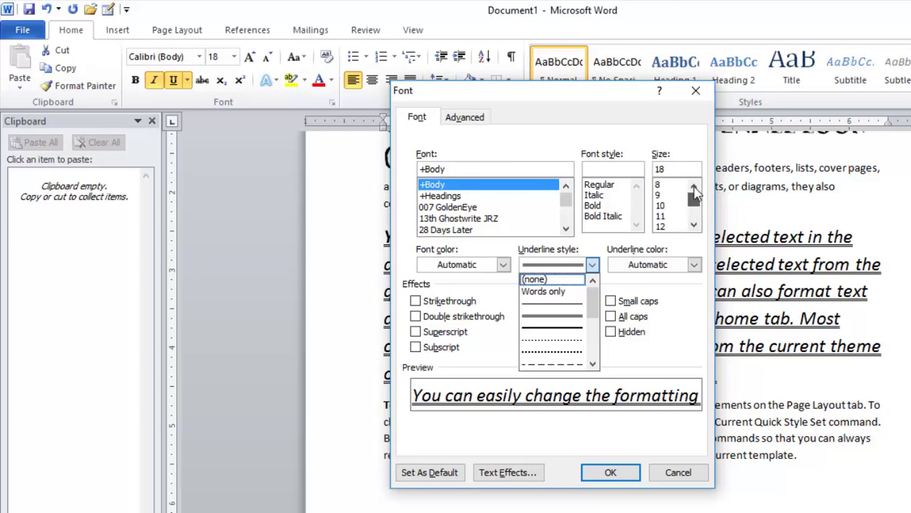
left_click(662, 207)
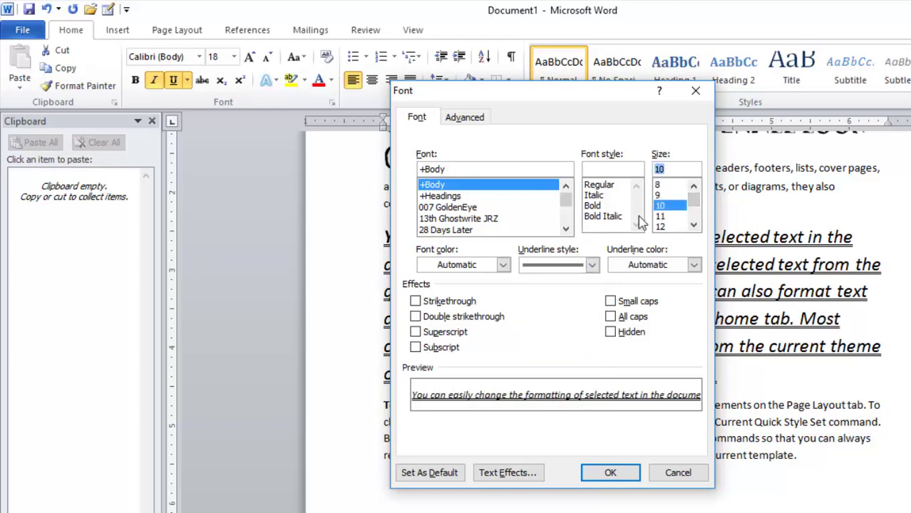
left_click(600, 217)
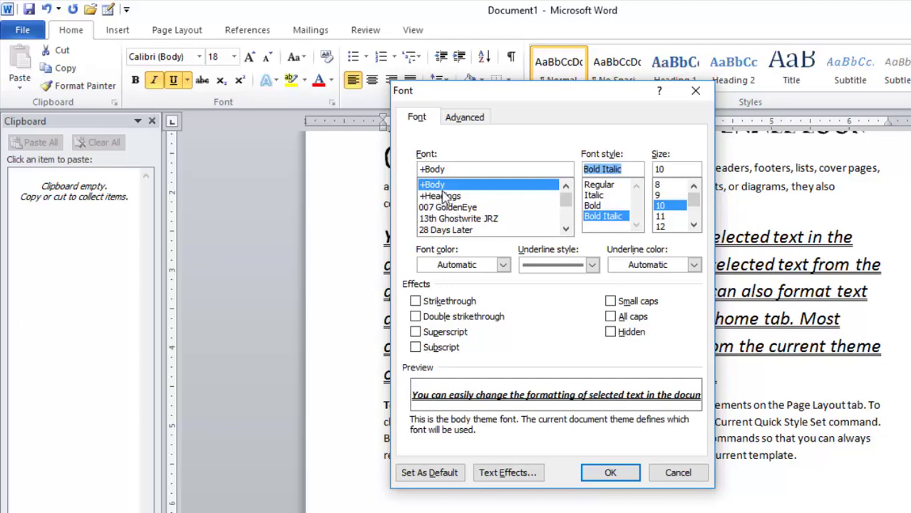
left_click_drag(563, 206, 563, 218)
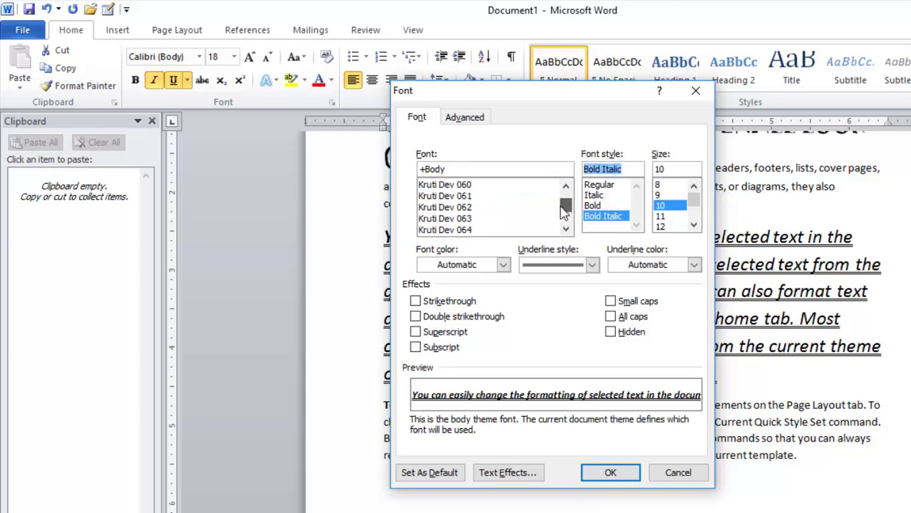
Set the font colour to dark orange, leaving the underline colour on Automatic.
left_click(504, 265)
left_click(494, 284)
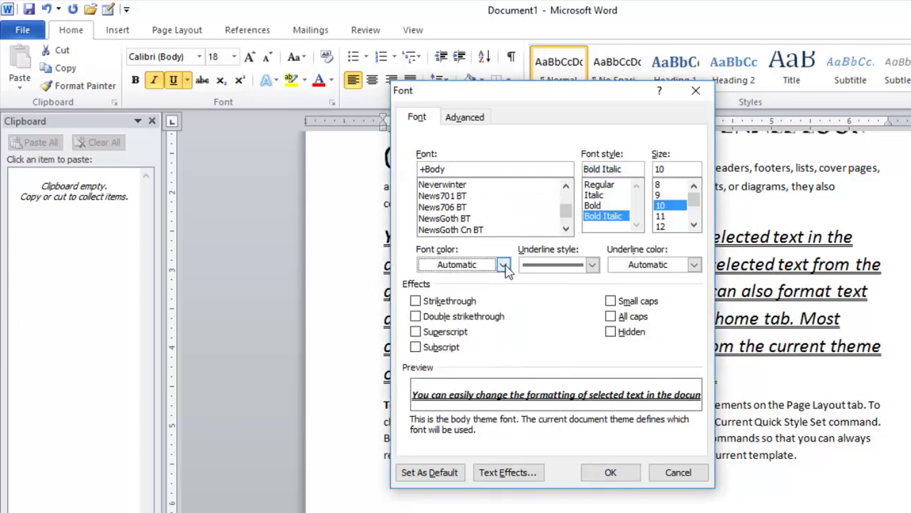
left_click(504, 265)
left_click(551, 367)
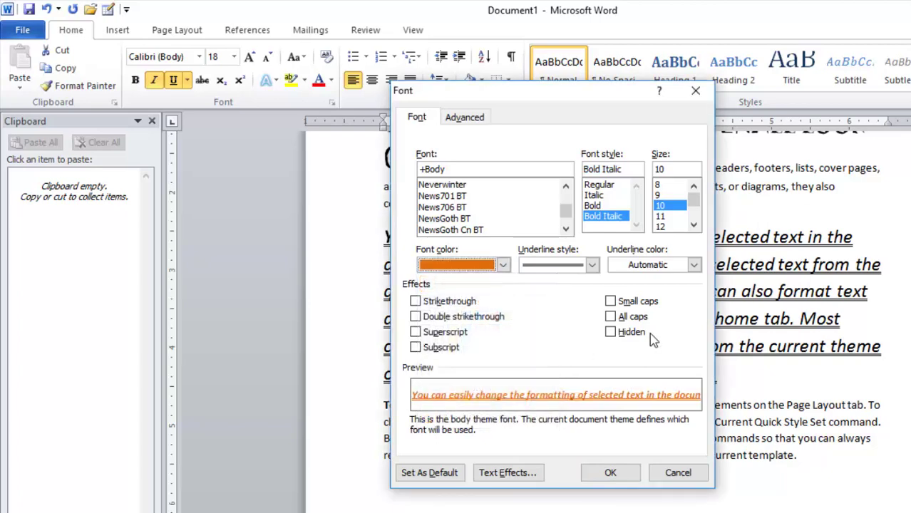
left_click(694, 265)
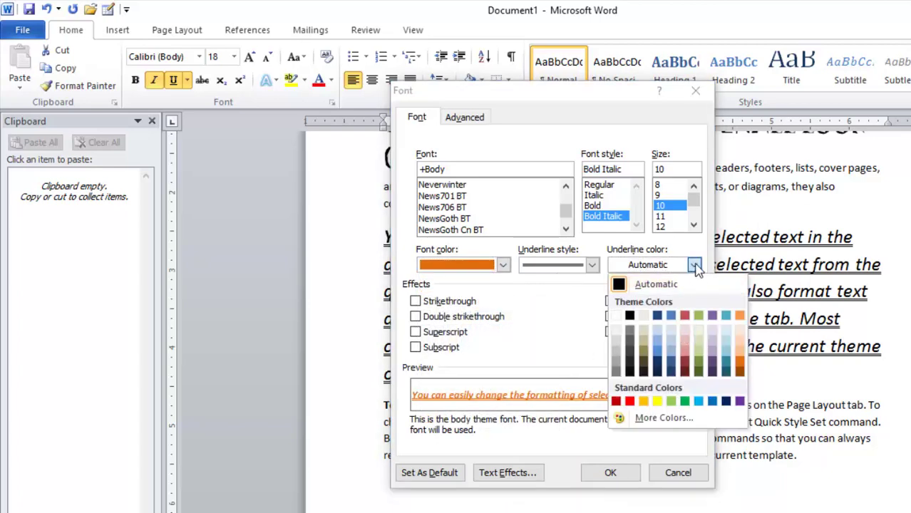
left_click(694, 265)
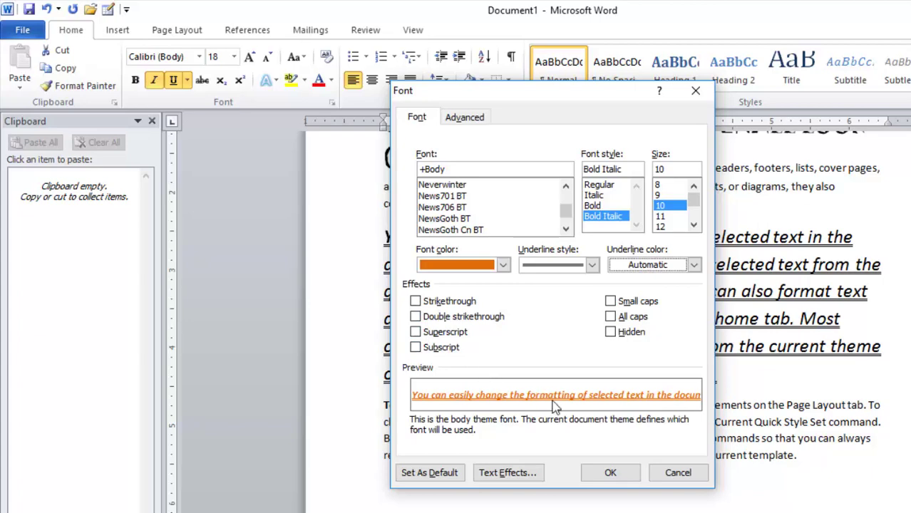
left_click(611, 475)
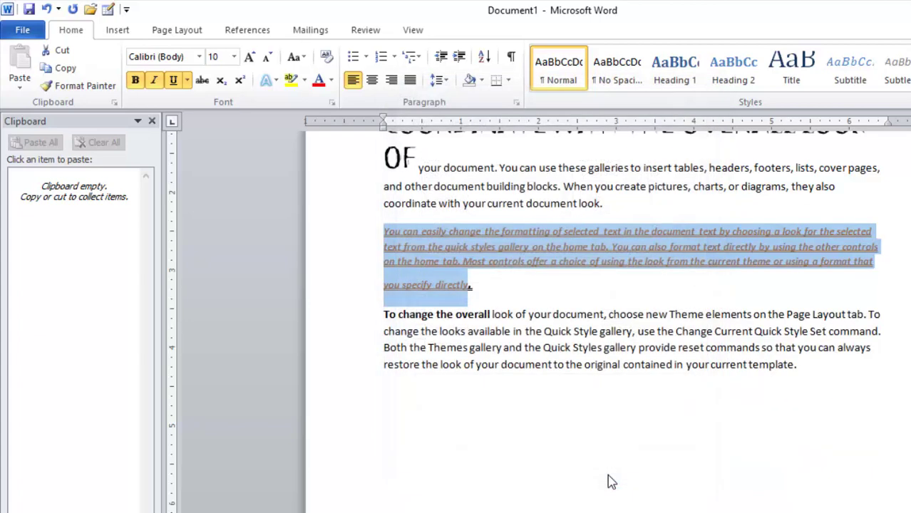
left_click(606, 271)
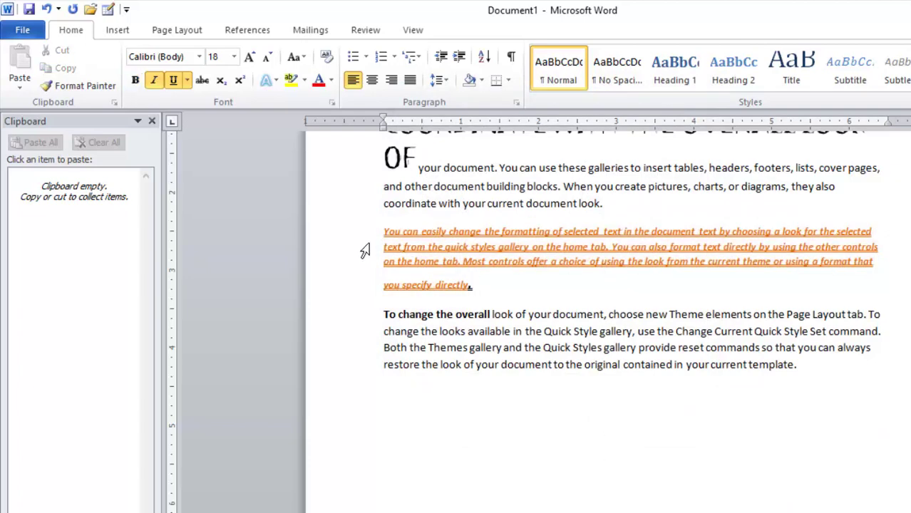